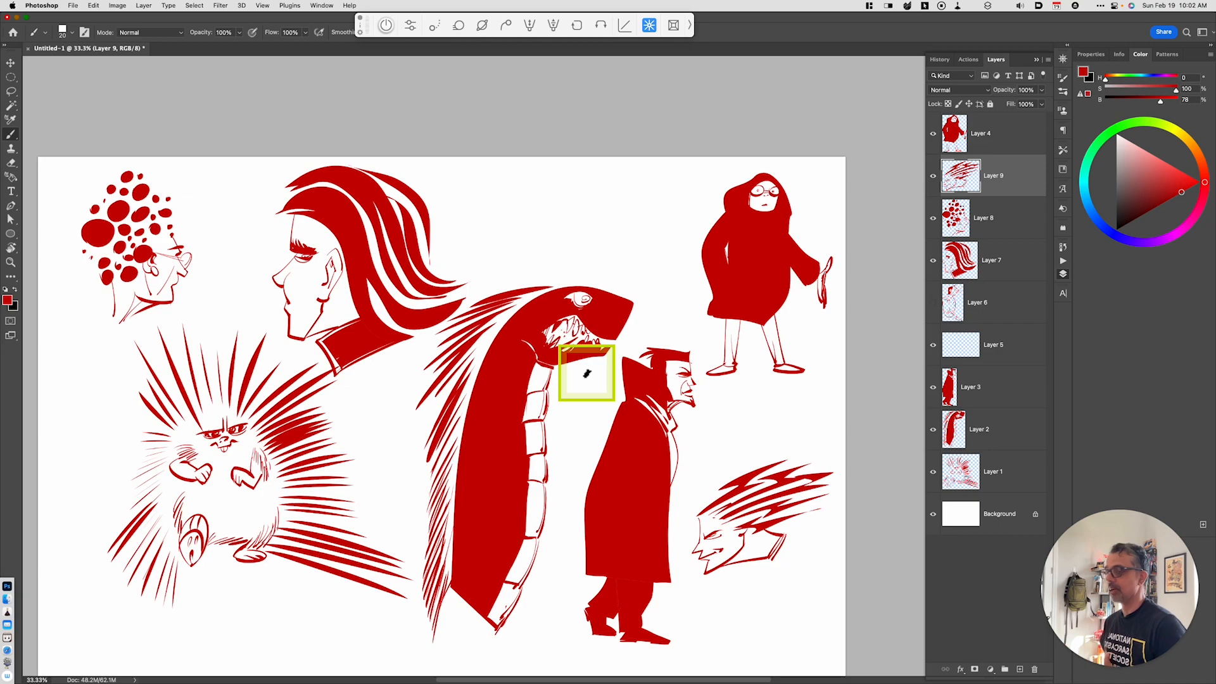
Hide every layer except the Background and add a new empty layer at the top of the stack
{"action": "left_click_drag", "start_coordinate": [933, 133], "coordinate": [936, 485]}
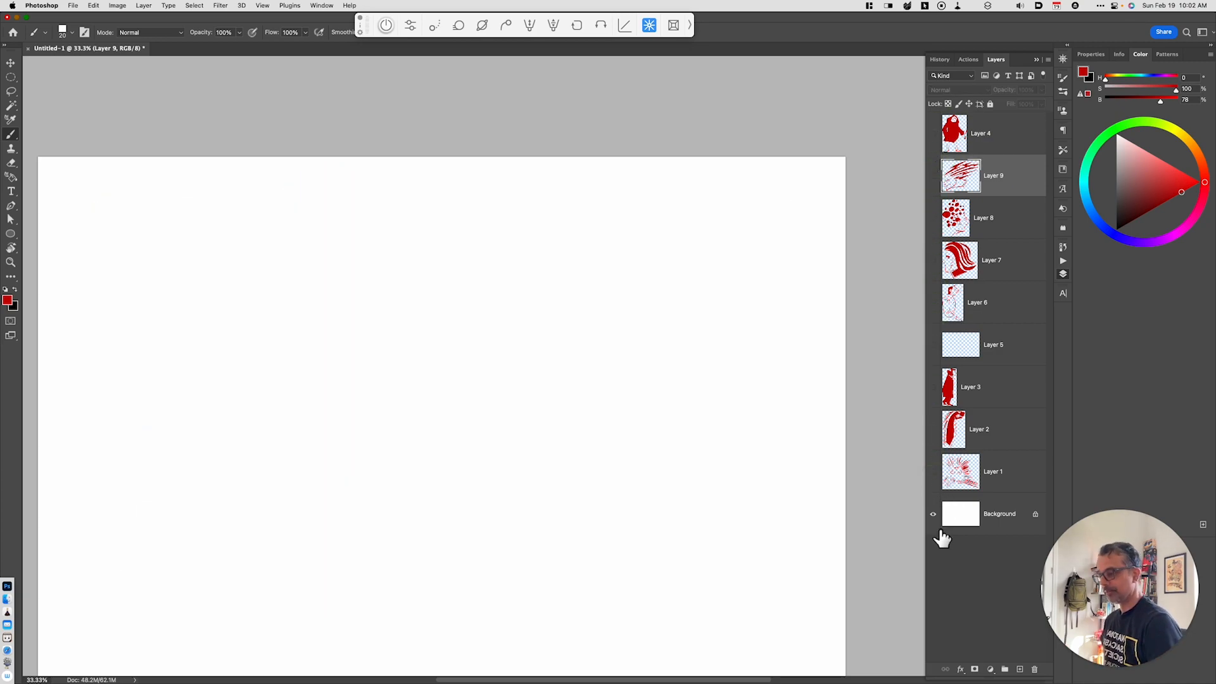
{"action": "key", "text": "alt+shift+super+n"}
{"action": "key", "text": "super+bracketright"}
{"action": "key", "text": "space"}
{"action": "left_click_drag", "start_coordinate": [619, 480], "coordinate": [700, 450]}
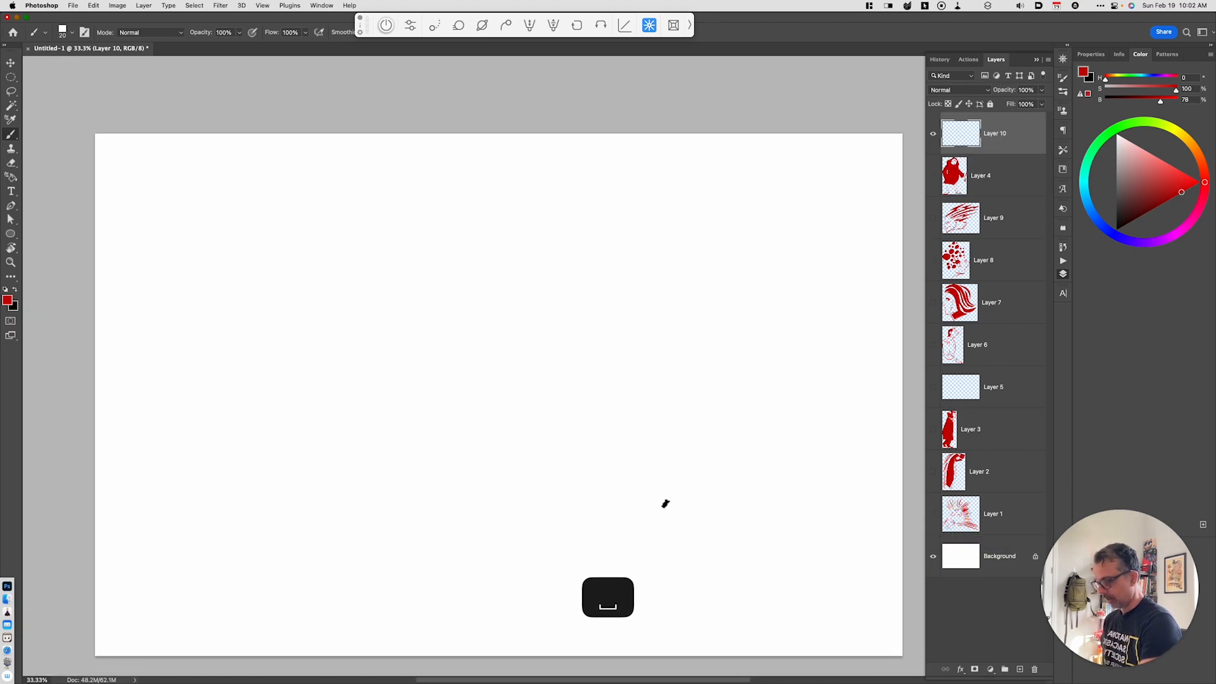
Lasso a sweep of long, tapering hair strands as one combined selection, fill it with the red foreground colour and deselect
{"action": "key", "text": "l"}
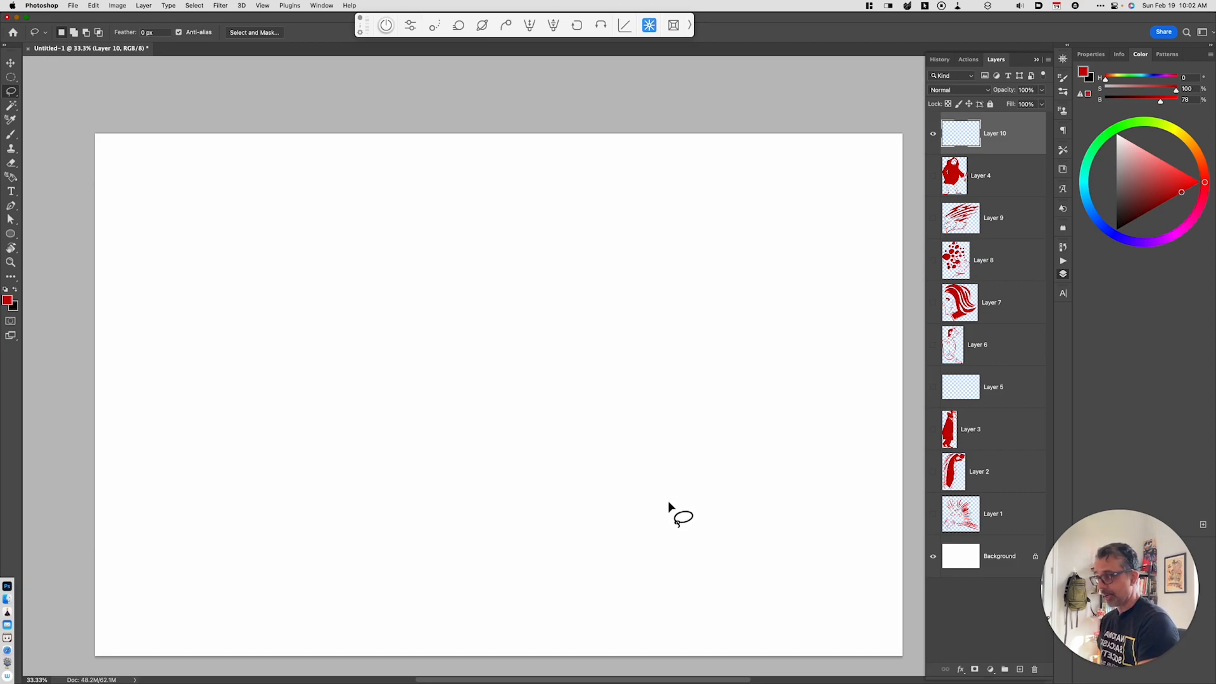
{"action": "left_click", "coordinate": [19, 95]}
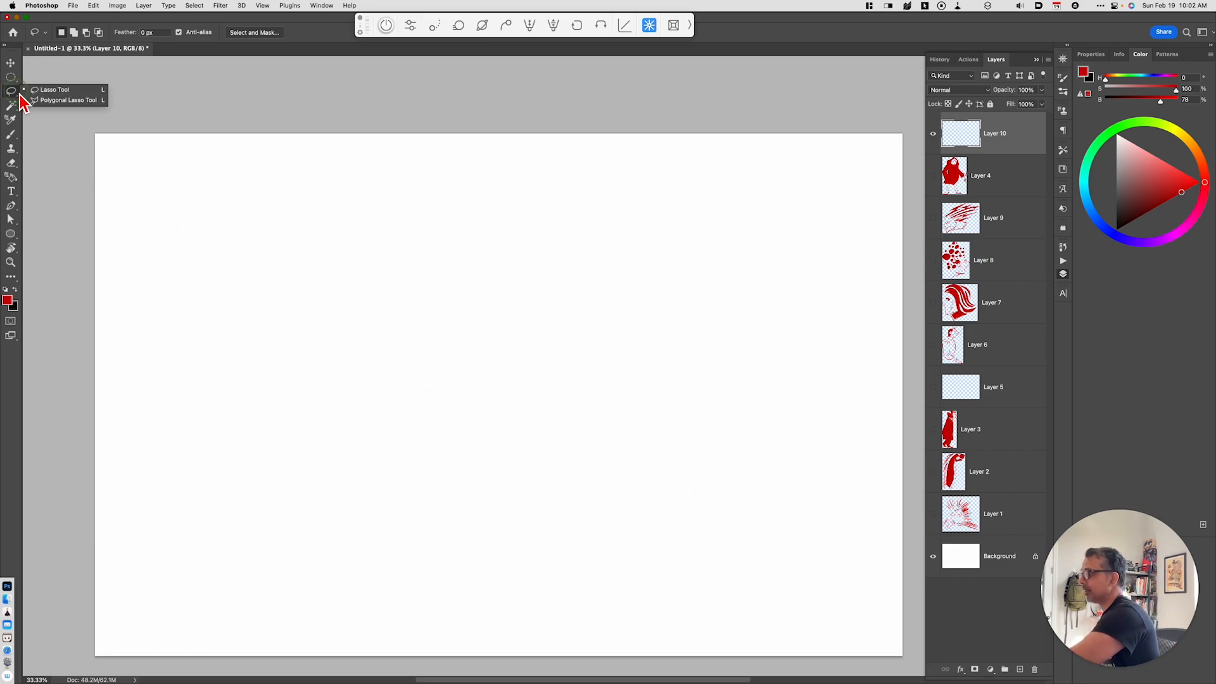
{"action": "left_click", "coordinate": [97, 90]}
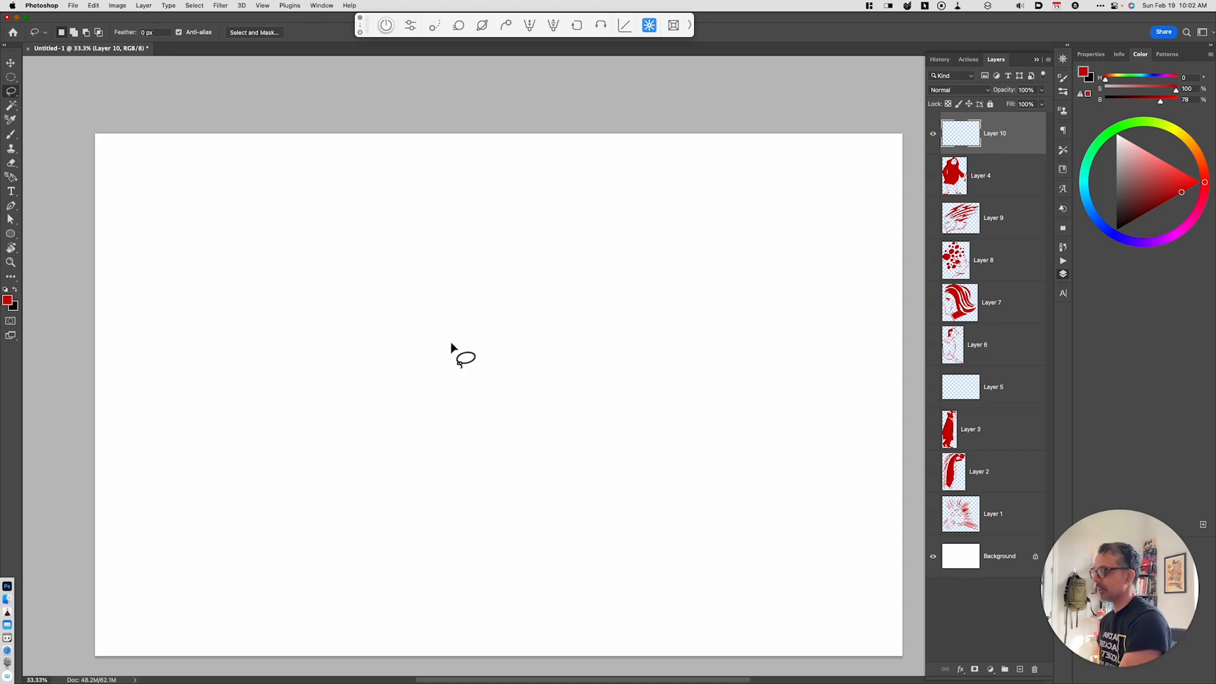
{"action": "key", "text": "shift"}
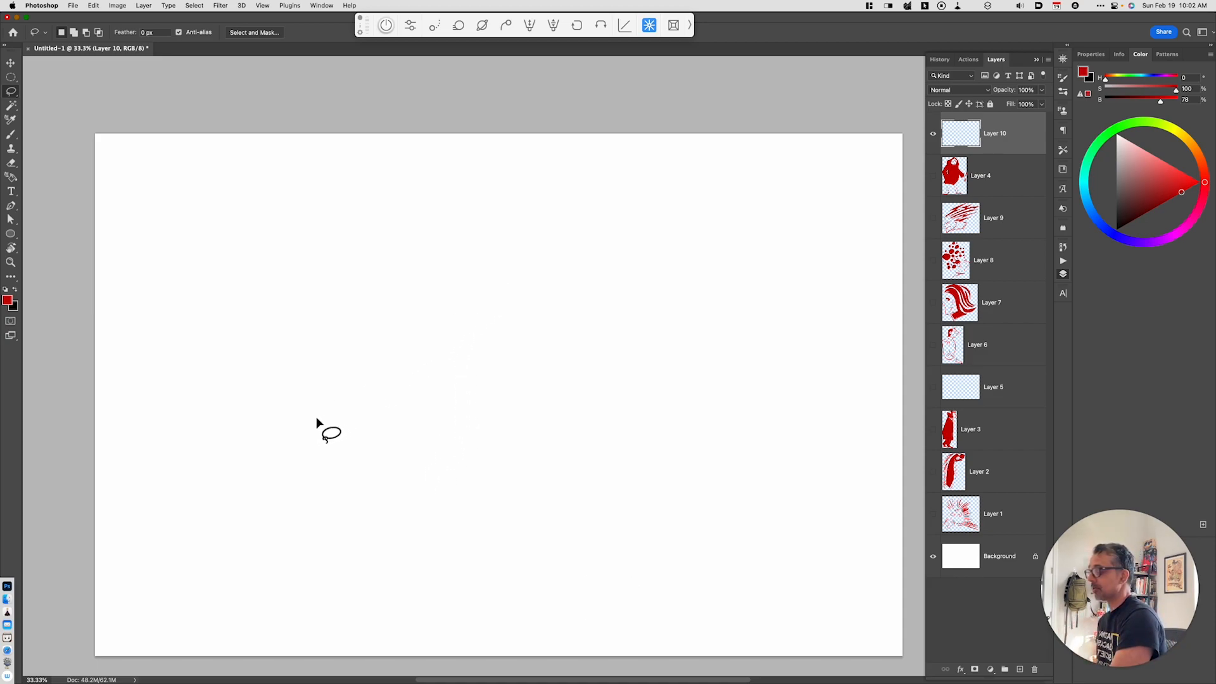
{"action": "mouse_move", "coordinate": [328, 371]}
{"action": "left_mouse_down"}
{"action": "mouse_move", "coordinate": [373, 332]}
{"action": "mouse_move", "coordinate": [360, 332]}
{"action": "mouse_move", "coordinate": [497, 256]}
{"action": "mouse_move", "coordinate": [328, 371]}
{"action": "mouse_move", "coordinate": [443, 306]}
{"action": "mouse_move", "coordinate": [434, 298]}
{"action": "mouse_move", "coordinate": [521, 271]}
{"action": "mouse_move", "coordinate": [449, 300]}
{"action": "mouse_move", "coordinate": [480, 298]}
{"action": "mouse_move", "coordinate": [329, 381]}
{"action": "mouse_move", "coordinate": [499, 298]}
{"action": "mouse_move", "coordinate": [474, 295]}
{"action": "mouse_move", "coordinate": [570, 266]}
{"action": "mouse_move", "coordinate": [514, 288]}
{"action": "mouse_move", "coordinate": [560, 288]}
{"action": "mouse_move", "coordinate": [402, 354]}
{"action": "mouse_move", "coordinate": [537, 300]}
{"action": "mouse_move", "coordinate": [539, 282]}
{"action": "mouse_move", "coordinate": [629, 266]}
{"action": "mouse_move", "coordinate": [360, 395]}
{"action": "mouse_move", "coordinate": [464, 346]}
{"action": "mouse_move", "coordinate": [587, 316]}
{"action": "mouse_move", "coordinate": [372, 387]}
{"action": "left_mouse_up"}
{"action": "mouse_move", "coordinate": [543, 343]}
{"action": "left_mouse_down"}
{"action": "mouse_move", "coordinate": [419, 397]}
{"action": "mouse_move", "coordinate": [352, 402]}
{"action": "left_mouse_up"}
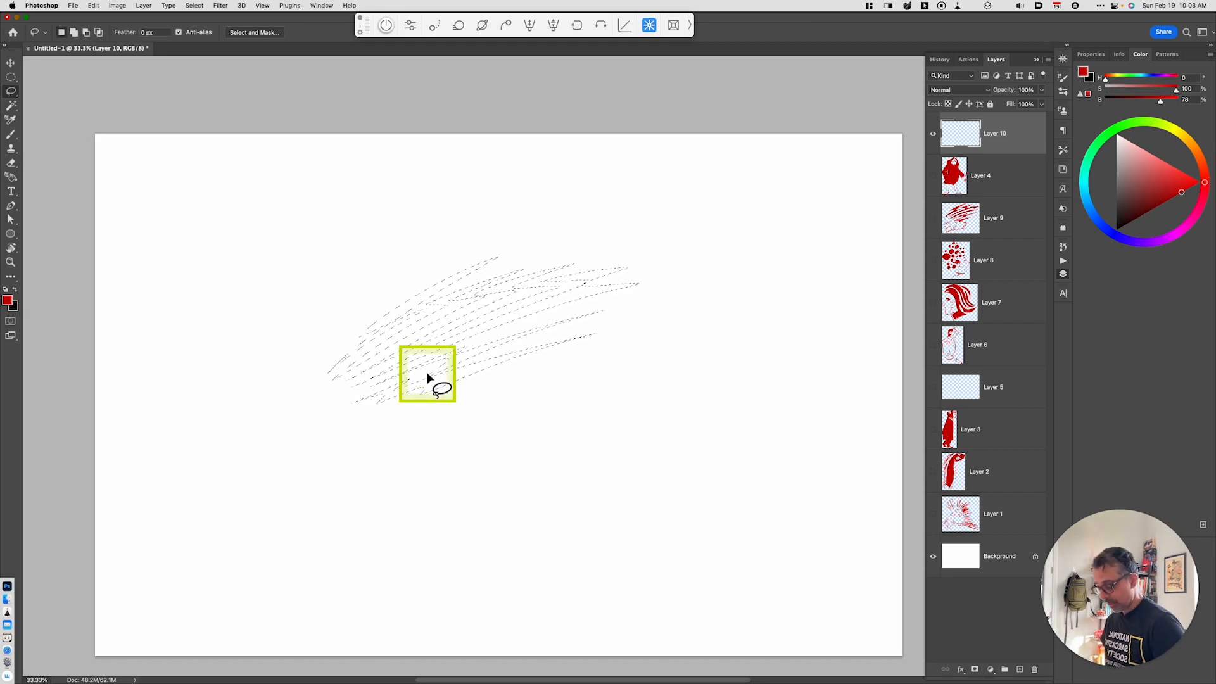
{"action": "key", "text": "alt+BackSpace"}
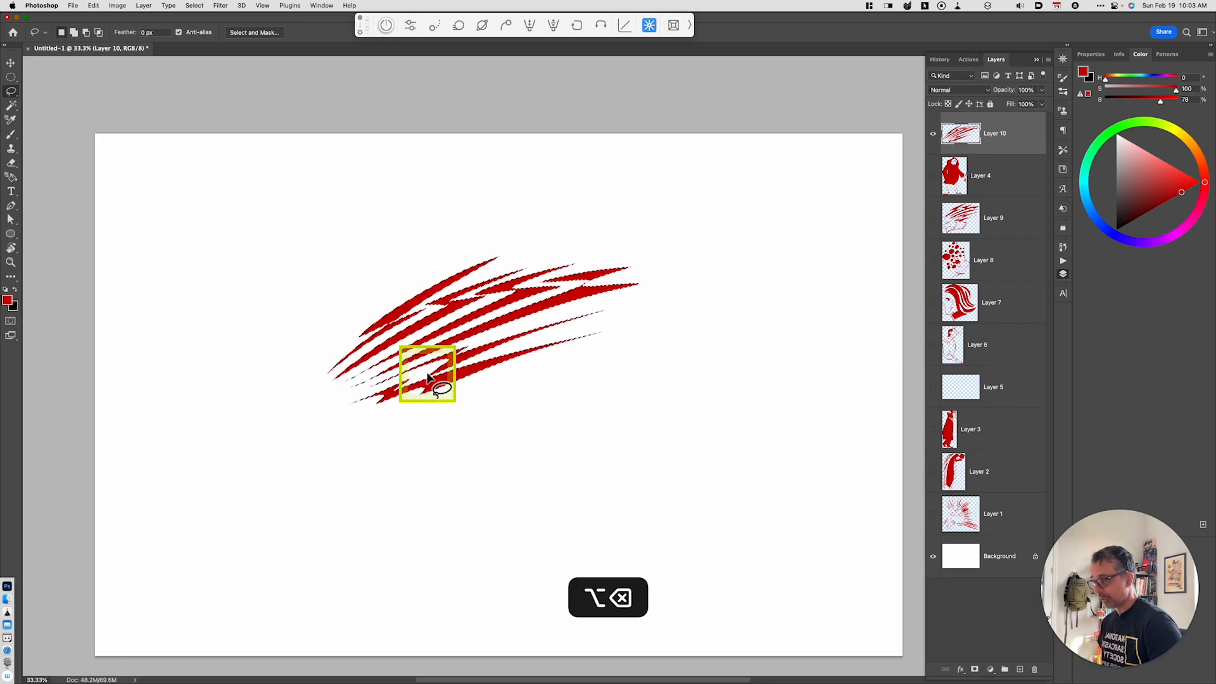
{"action": "key", "text": "super+d"}
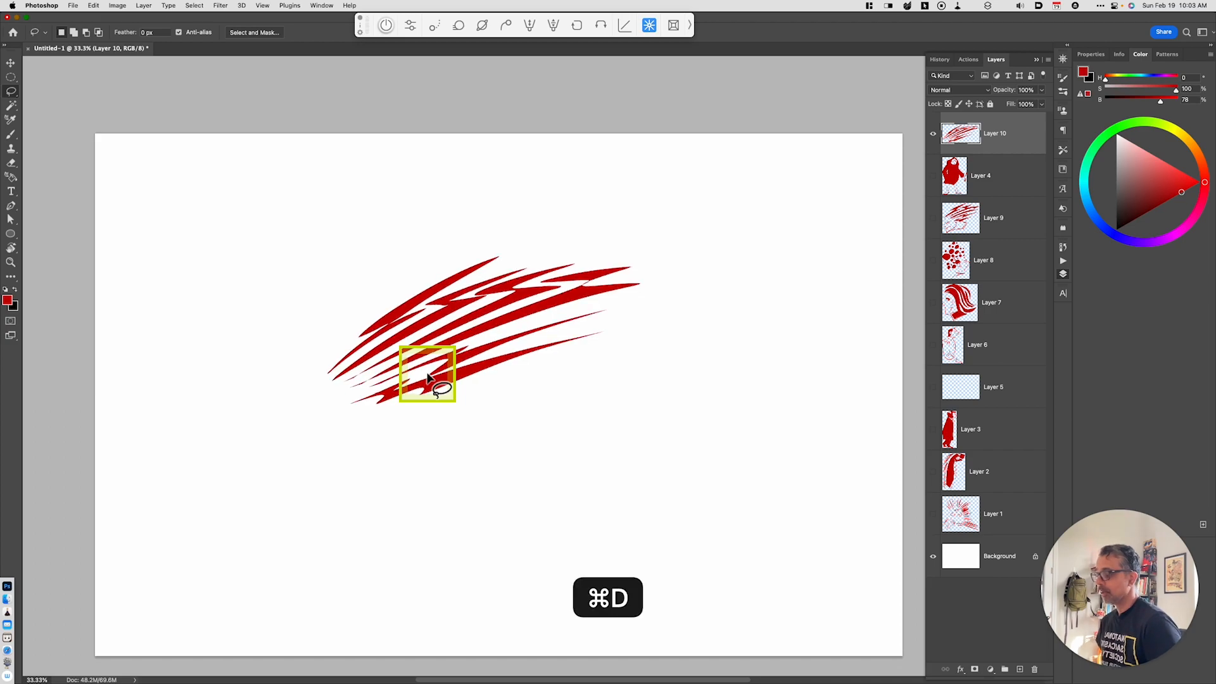
Brush a small scowling profile face with an ear and jawline at the lower-left end of the hair strands
{"action": "key", "text": "super+equal"}
{"action": "key", "text": "space"}
{"action": "left_click_drag", "start_coordinate": [445, 448], "coordinate": [596, 487]}
{"action": "key", "text": "b"}
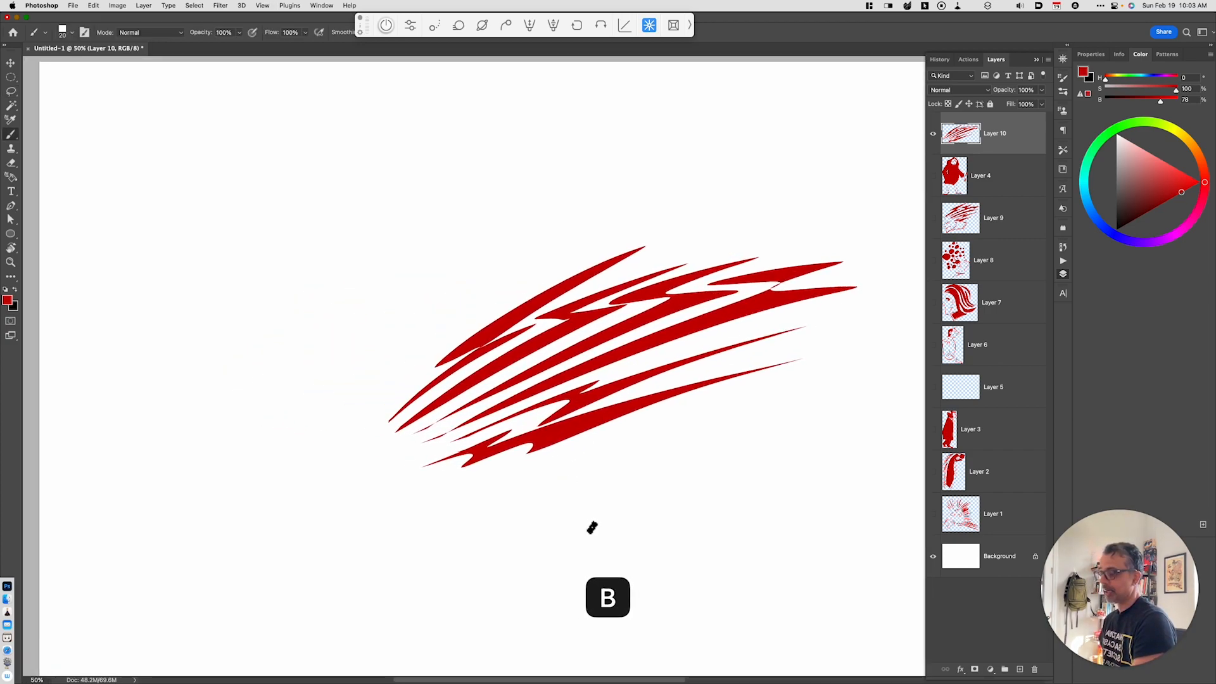
{"action": "left_click", "coordinate": [585, 605]}
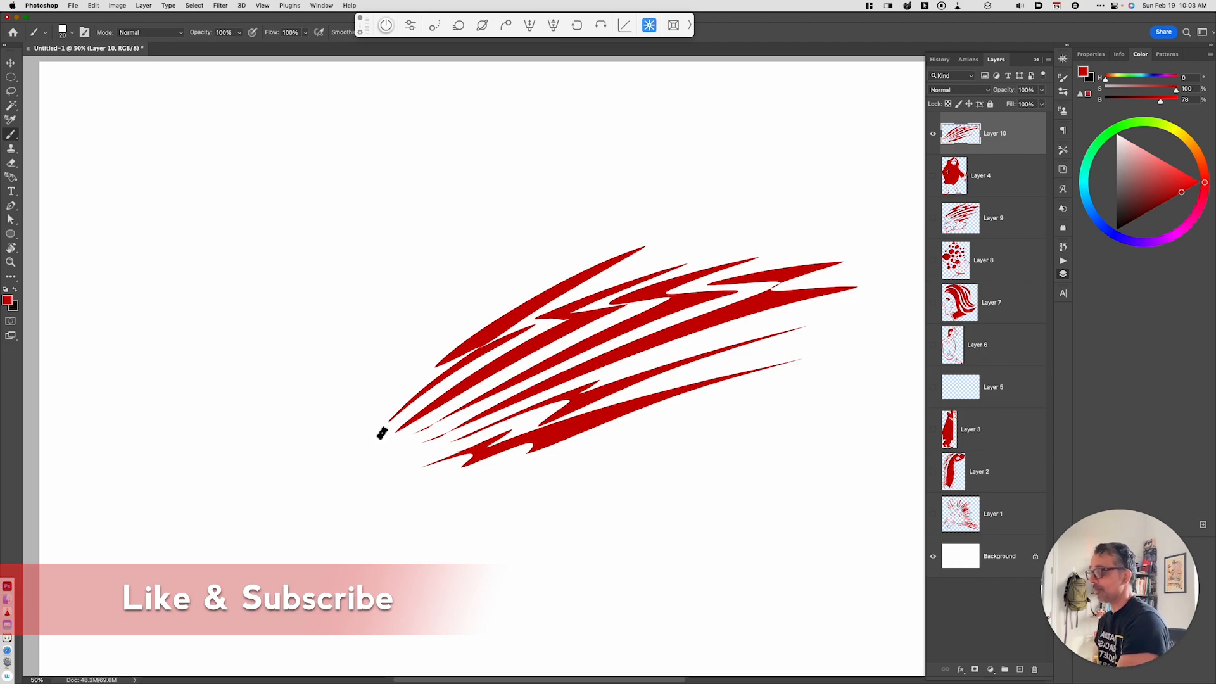
{"action": "mouse_move", "coordinate": [382, 422]}
{"action": "left_mouse_down"}
{"action": "mouse_move", "coordinate": [375, 454]}
{"action": "mouse_move", "coordinate": [390, 460]}
{"action": "mouse_move", "coordinate": [361, 466]}
{"action": "mouse_move", "coordinate": [376, 470]}
{"action": "mouse_move", "coordinate": [369, 480]}
{"action": "mouse_move", "coordinate": [402, 470]}
{"action": "mouse_move", "coordinate": [371, 479]}
{"action": "mouse_move", "coordinate": [368, 499]}
{"action": "mouse_move", "coordinate": [453, 457]}
{"action": "mouse_move", "coordinate": [423, 455]}
{"action": "mouse_move", "coordinate": [427, 441]}
{"action": "mouse_move", "coordinate": [371, 457]}
{"action": "mouse_move", "coordinate": [395, 447]}
{"action": "left_mouse_up"}
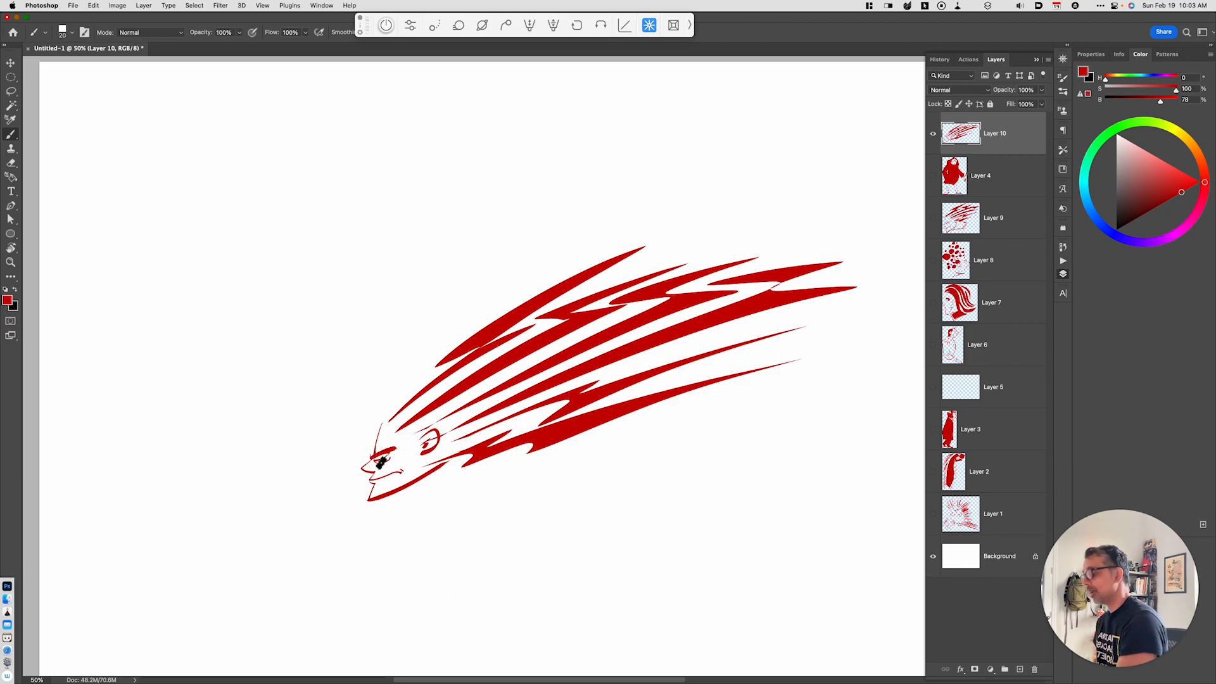
On a new layer, lasso a cluster of rounded blobs below the hair tips, fill them with red and deselect
{"action": "key", "text": "space"}
{"action": "left_click_drag", "start_coordinate": [566, 524], "coordinate": [532, 485]}
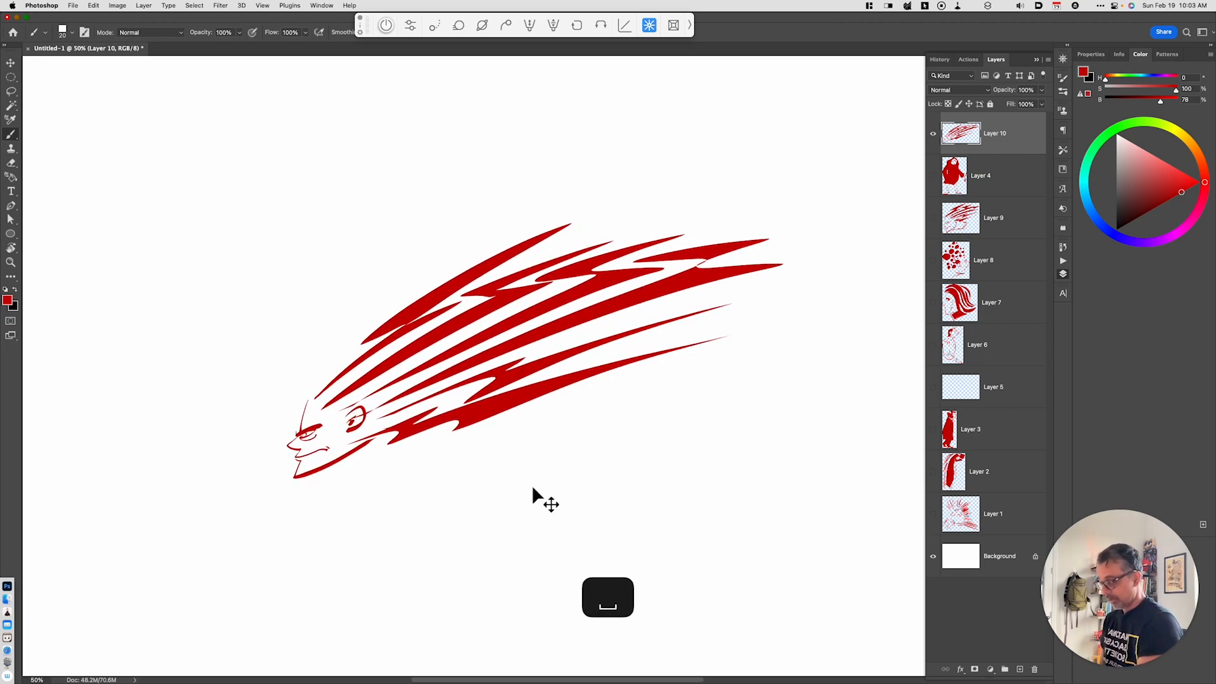
{"action": "key", "text": "super+minus"}
{"action": "key", "text": "space"}
{"action": "key", "text": "alt+shift+super+n"}
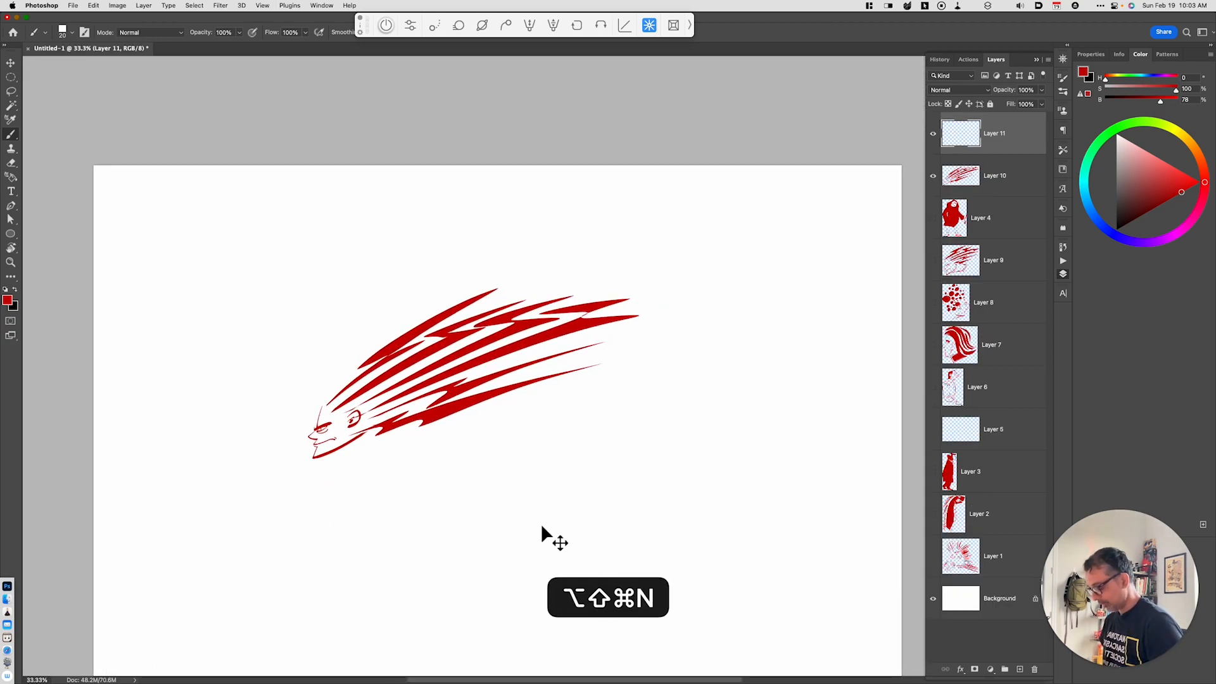
{"action": "key", "text": "l"}
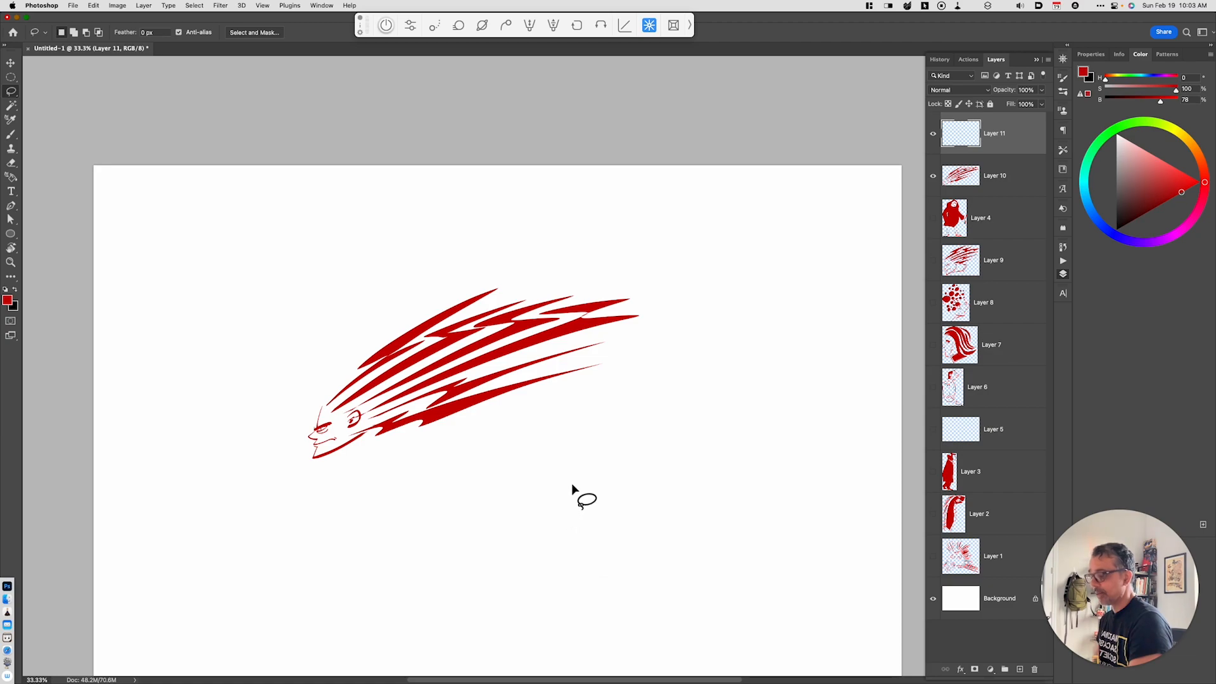
{"action": "mouse_move", "coordinate": [570, 408]}
{"action": "left_mouse_down"}
{"action": "mouse_move", "coordinate": [566, 437]}
{"action": "mouse_move", "coordinate": [569, 409]}
{"action": "mouse_move", "coordinate": [617, 400]}
{"action": "mouse_move", "coordinate": [595, 415]}
{"action": "mouse_move", "coordinate": [618, 407]}
{"action": "mouse_move", "coordinate": [625, 434]}
{"action": "mouse_move", "coordinate": [607, 424]}
{"action": "mouse_move", "coordinate": [635, 415]}
{"action": "mouse_move", "coordinate": [598, 435]}
{"action": "mouse_move", "coordinate": [597, 453]}
{"action": "mouse_move", "coordinate": [596, 431]}
{"action": "mouse_move", "coordinate": [631, 400]}
{"action": "mouse_move", "coordinate": [620, 399]}
{"action": "mouse_move", "coordinate": [644, 407]}
{"action": "mouse_move", "coordinate": [640, 398]}
{"action": "mouse_move", "coordinate": [650, 426]}
{"action": "mouse_move", "coordinate": [632, 434]}
{"action": "mouse_move", "coordinate": [645, 432]}
{"action": "mouse_move", "coordinate": [638, 457]}
{"action": "mouse_move", "coordinate": [583, 447]}
{"action": "mouse_move", "coordinate": [560, 468]}
{"action": "mouse_move", "coordinate": [601, 468]}
{"action": "mouse_move", "coordinate": [581, 467]}
{"action": "mouse_move", "coordinate": [561, 439]}
{"action": "mouse_move", "coordinate": [546, 450]}
{"action": "mouse_move", "coordinate": [564, 400]}
{"action": "mouse_move", "coordinate": [549, 415]}
{"action": "mouse_move", "coordinate": [555, 397]}
{"action": "mouse_move", "coordinate": [592, 384]}
{"action": "mouse_move", "coordinate": [582, 397]}
{"action": "mouse_move", "coordinate": [643, 418]}
{"action": "left_mouse_up"}
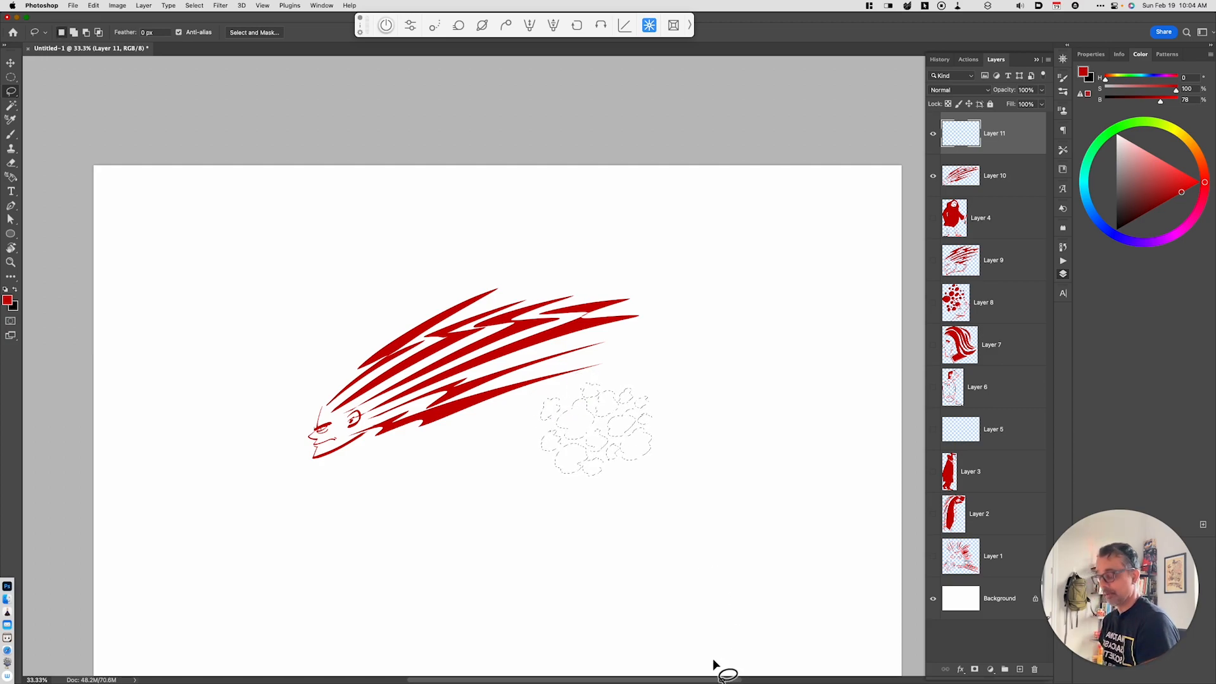
{"action": "key", "text": "alt"}
{"action": "key", "text": "alt+BackSpace"}
{"action": "key", "text": "super+d"}
Brush a sheep's head with an ear to the right of the blobs, plus the near front and hind legs with feet
{"action": "key", "text": "super+equal"}
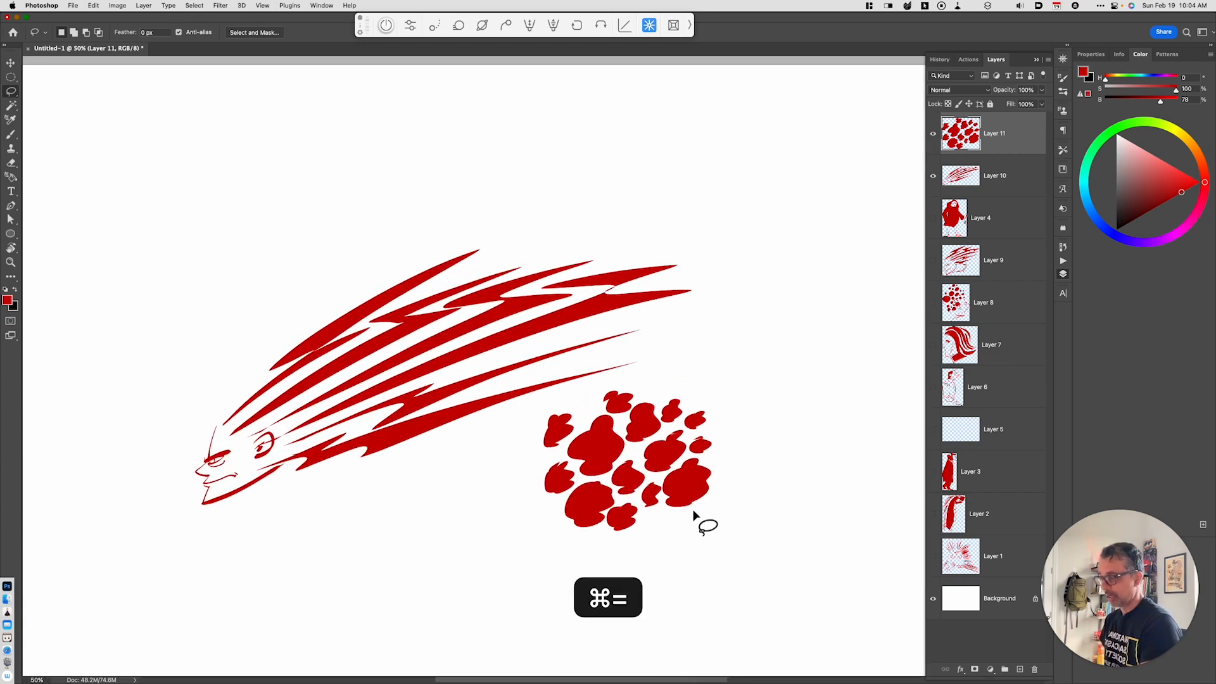
{"action": "key", "text": "v"}
{"action": "left_click_drag", "start_coordinate": [694, 507], "coordinate": [689, 539]}
{"action": "left_click_drag", "start_coordinate": [741, 575], "coordinate": [665, 529]}
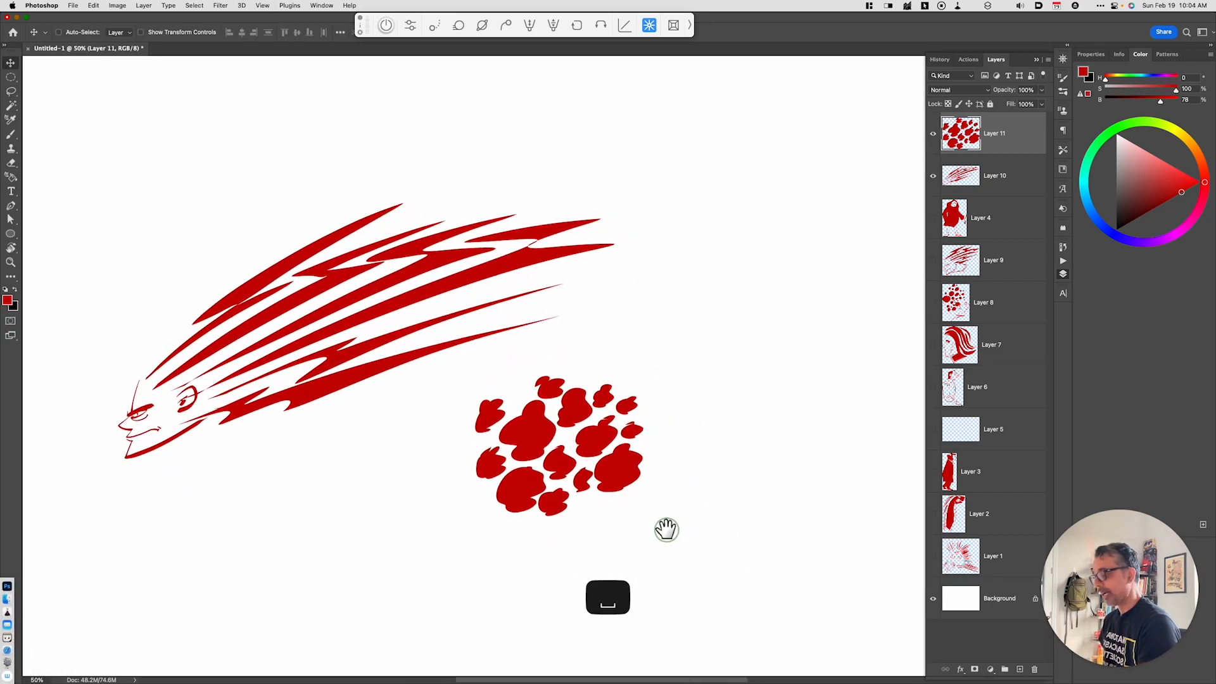
{"action": "key", "text": "b"}
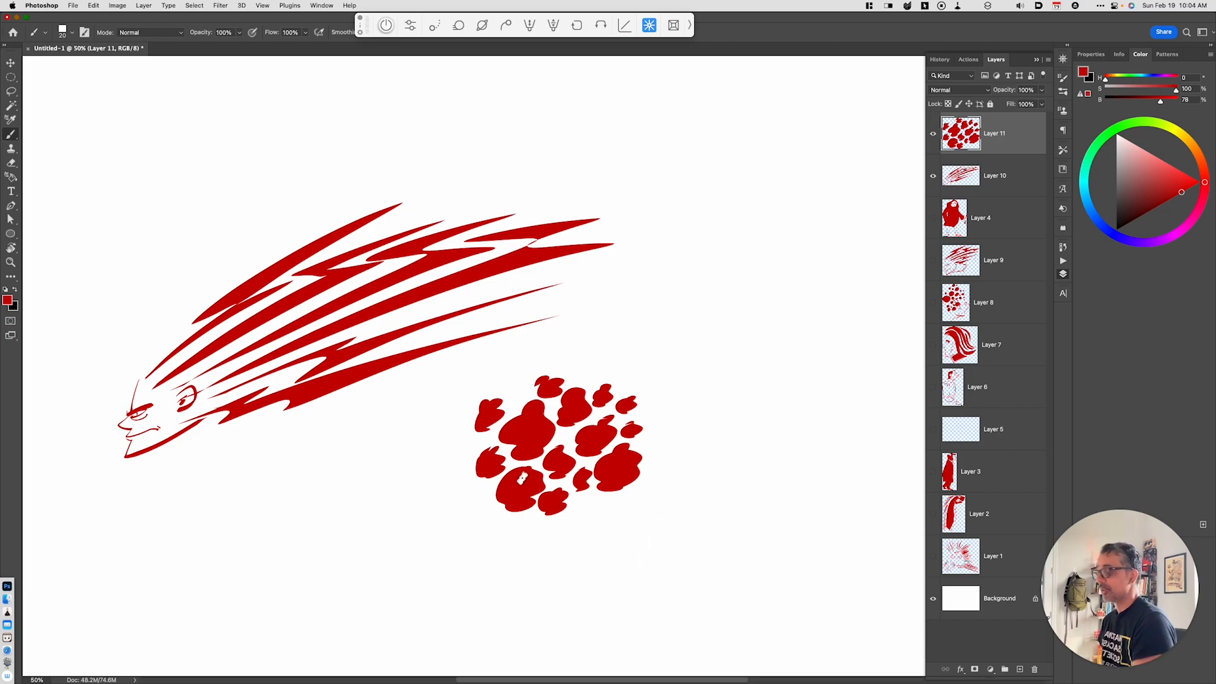
{"action": "mouse_move", "coordinate": [647, 405]}
{"action": "left_mouse_down"}
{"action": "mouse_move", "coordinate": [673, 462]}
{"action": "mouse_move", "coordinate": [651, 444]}
{"action": "mouse_move", "coordinate": [653, 414]}
{"action": "left_mouse_up"}
{"action": "mouse_move", "coordinate": [606, 498]}
{"action": "left_mouse_down"}
{"action": "mouse_move", "coordinate": [602, 570]}
{"action": "mouse_move", "coordinate": [606, 556]}
{"action": "mouse_move", "coordinate": [593, 558]}
{"action": "mouse_move", "coordinate": [622, 572]}
{"action": "left_mouse_up"}
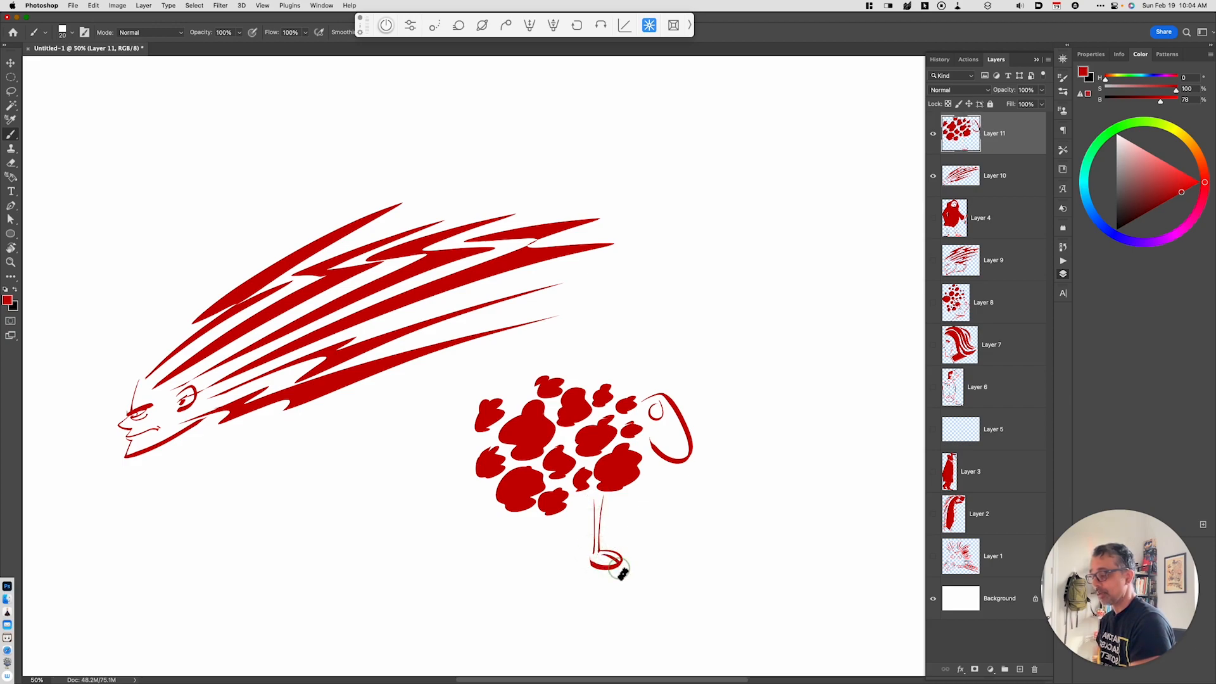
{"action": "mouse_move", "coordinate": [506, 492]}
{"action": "left_mouse_down"}
{"action": "mouse_move", "coordinate": [483, 524]}
{"action": "mouse_move", "coordinate": [492, 576]}
{"action": "mouse_move", "coordinate": [485, 565]}
{"action": "mouse_move", "coordinate": [499, 573]}
{"action": "left_mouse_up"}
{"action": "left_click_drag", "start_coordinate": [497, 563], "coordinate": [506, 571]}
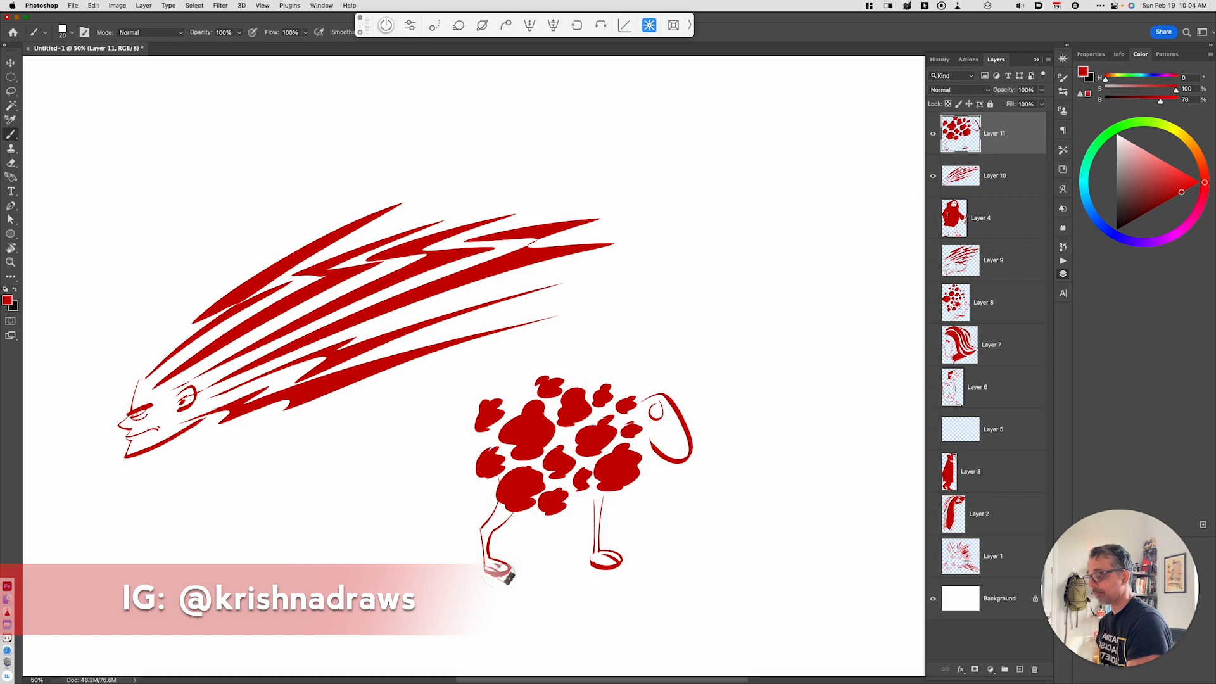
Add the sheep's eye and muzzle details, and small wool strokes along its belly and back
{"action": "left_click_drag", "start_coordinate": [666, 422], "coordinate": [673, 423]}
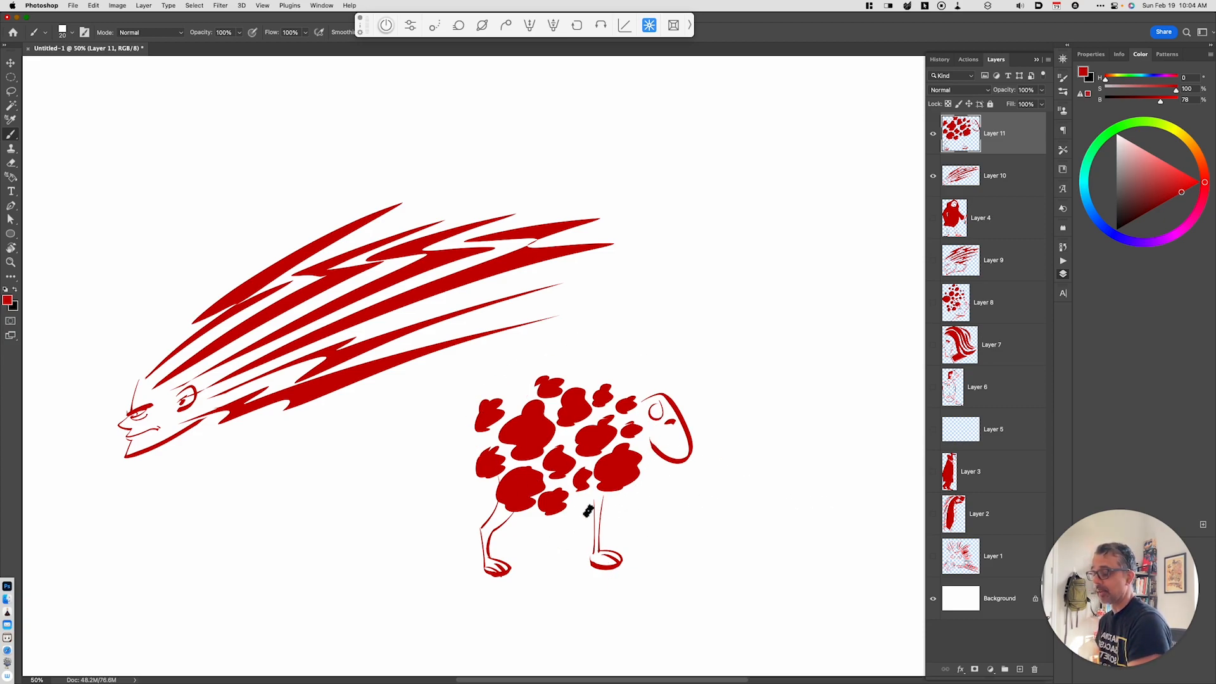
{"action": "left_click_drag", "start_coordinate": [586, 503], "coordinate": [573, 501]}
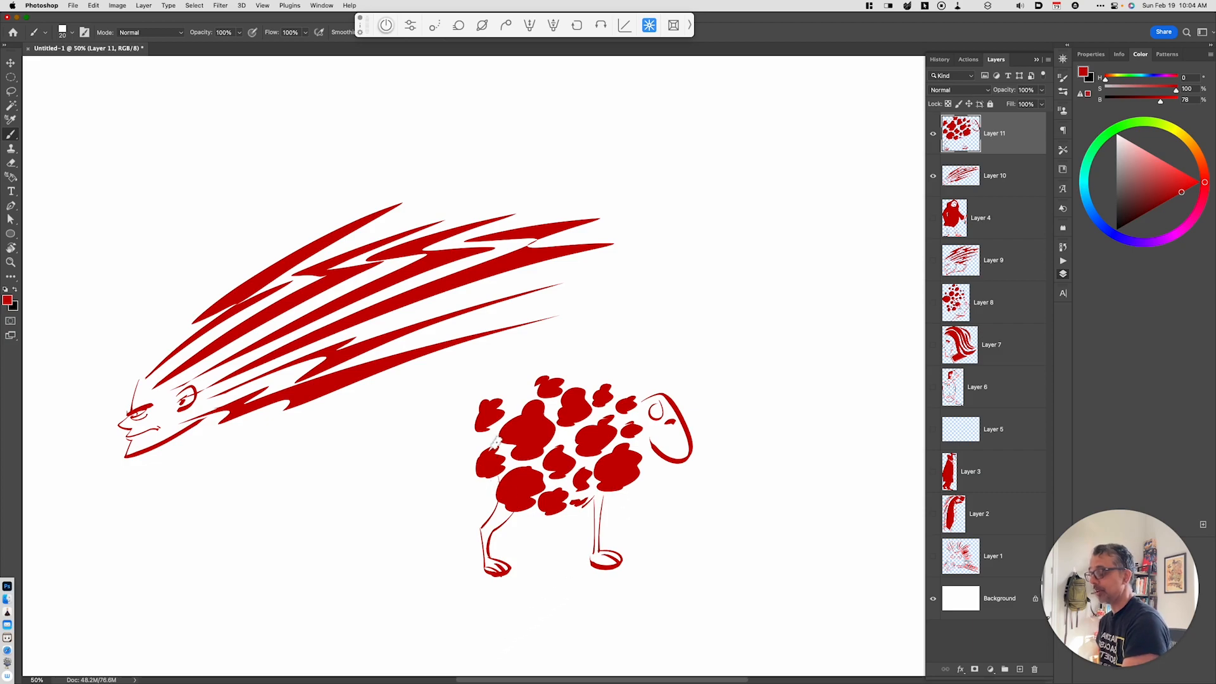
{"action": "mouse_move", "coordinate": [506, 391]}
{"action": "left_mouse_down"}
{"action": "mouse_move", "coordinate": [629, 384]}
{"action": "mouse_move", "coordinate": [589, 382]}
{"action": "left_mouse_up"}
{"action": "left_click_drag", "start_coordinate": [650, 442], "coordinate": [689, 453]}
Brush the sheep's far hind leg and far front leg behind the near ones
{"action": "key", "text": "space"}
{"action": "left_click_drag", "start_coordinate": [713, 565], "coordinate": [686, 550]}
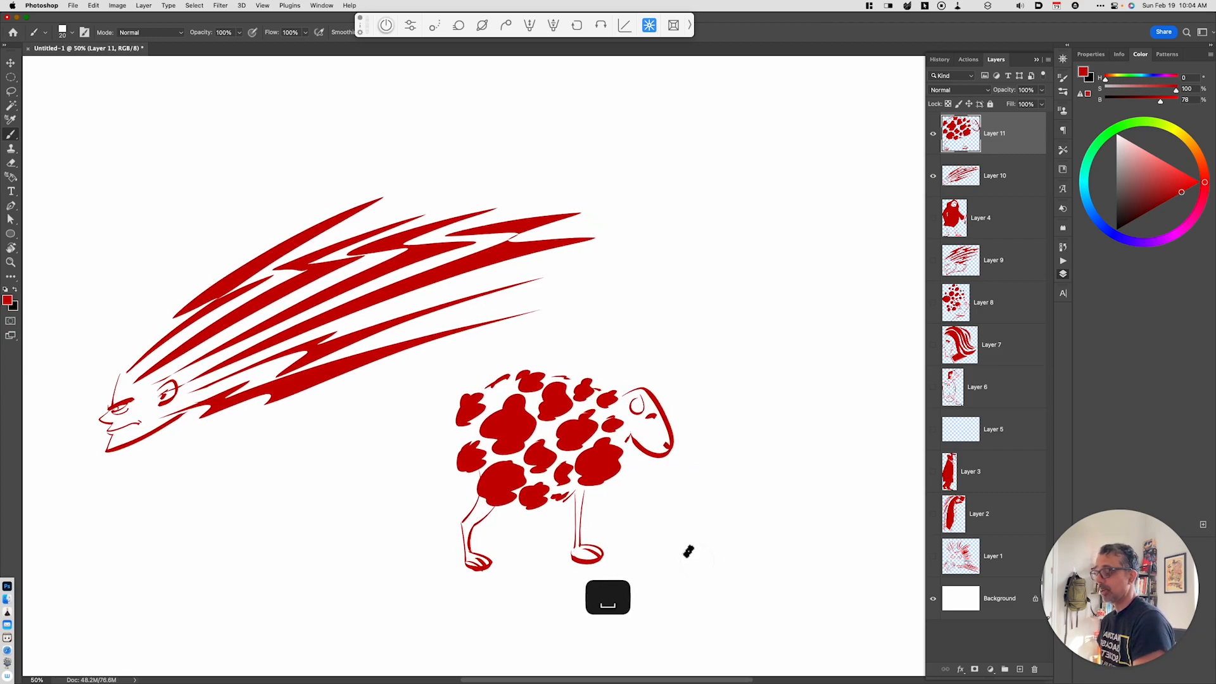
{"action": "mouse_move", "coordinate": [465, 480]}
{"action": "left_mouse_down"}
{"action": "mouse_move", "coordinate": [436, 514]}
{"action": "mouse_move", "coordinate": [456, 507]}
{"action": "mouse_move", "coordinate": [448, 539]}
{"action": "mouse_move", "coordinate": [458, 540]}
{"action": "left_mouse_up"}
{"action": "left_click_drag", "start_coordinate": [548, 501], "coordinate": [561, 514]}
{"action": "left_click_drag", "start_coordinate": [562, 515], "coordinate": [572, 538]}
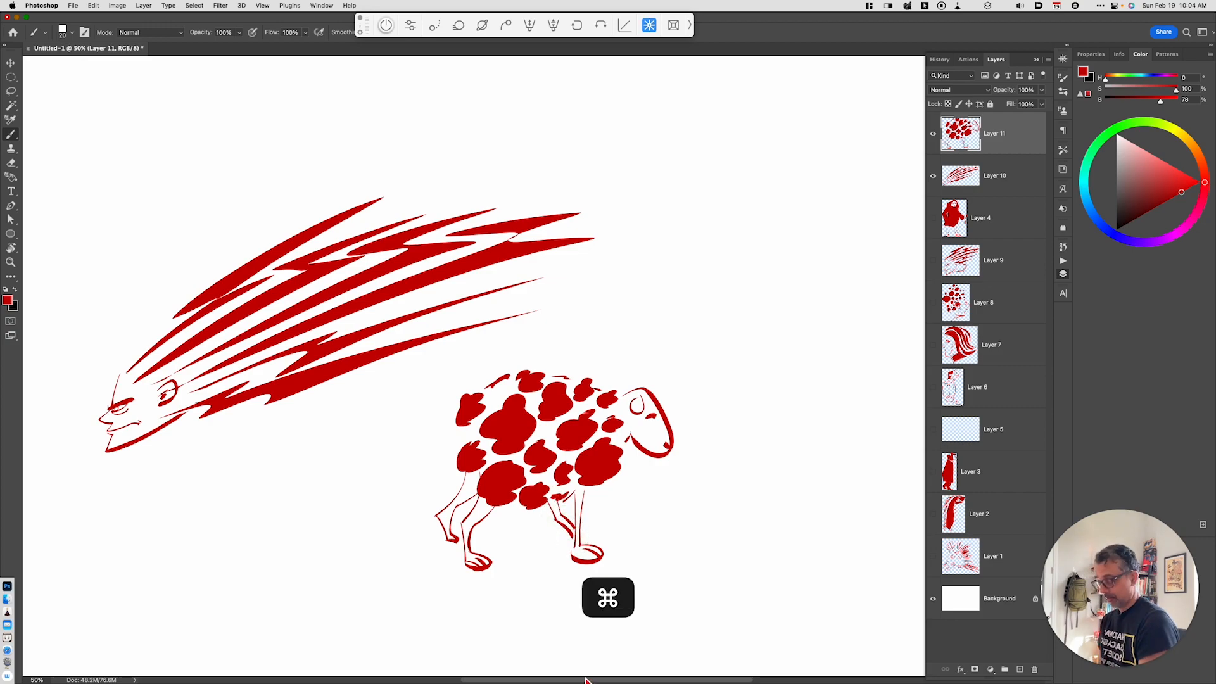
On a new layer, lasso tall, narrow vertical slivers to the right of the sheep, fill them with red and deselect
{"action": "key", "text": "super+minus"}
{"action": "key", "text": "space"}
{"action": "key", "text": "alt+shift+super+n"}
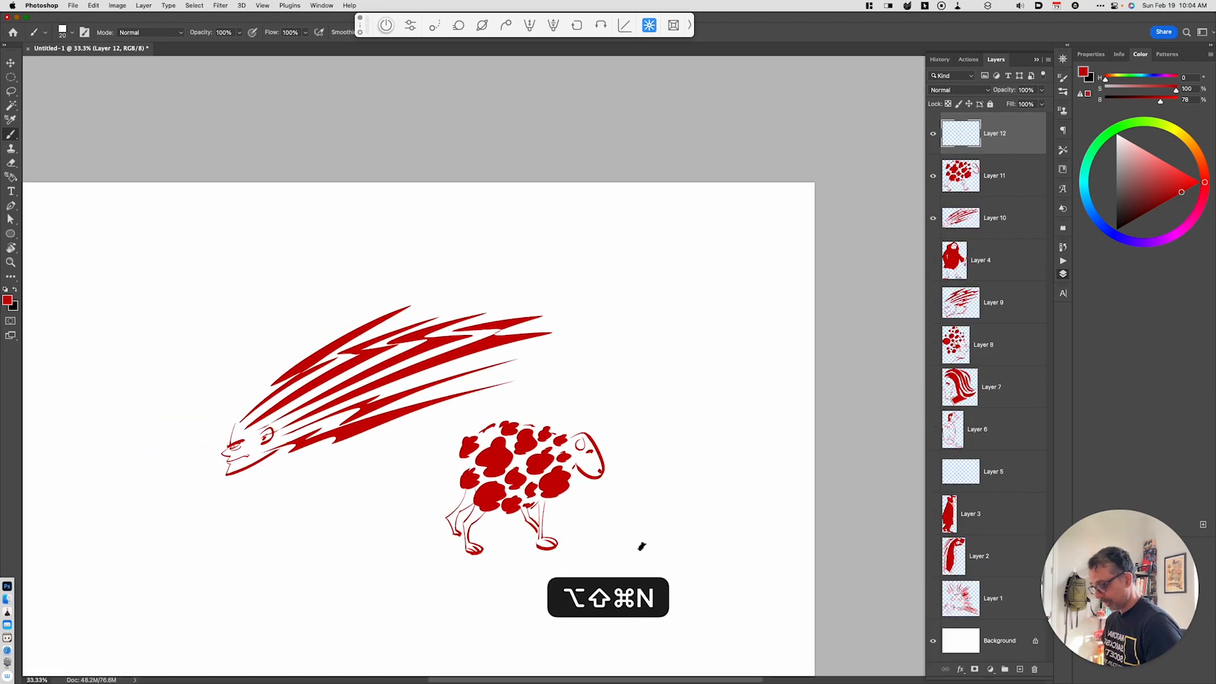
{"action": "key", "text": "l"}
{"action": "mouse_move", "coordinate": [662, 278]}
{"action": "left_mouse_down"}
{"action": "mouse_move", "coordinate": [659, 481]}
{"action": "mouse_move", "coordinate": [686, 271]}
{"action": "mouse_move", "coordinate": [652, 502]}
{"action": "mouse_move", "coordinate": [678, 589]}
{"action": "mouse_move", "coordinate": [687, 541]}
{"action": "mouse_move", "coordinate": [722, 266]}
{"action": "mouse_move", "coordinate": [703, 388]}
{"action": "mouse_move", "coordinate": [601, 665]}
{"action": "left_mouse_up"}
{"action": "left_click_drag", "start_coordinate": [642, 347], "coordinate": [613, 655]}
{"action": "left_click_drag", "start_coordinate": [639, 405], "coordinate": [642, 662]}
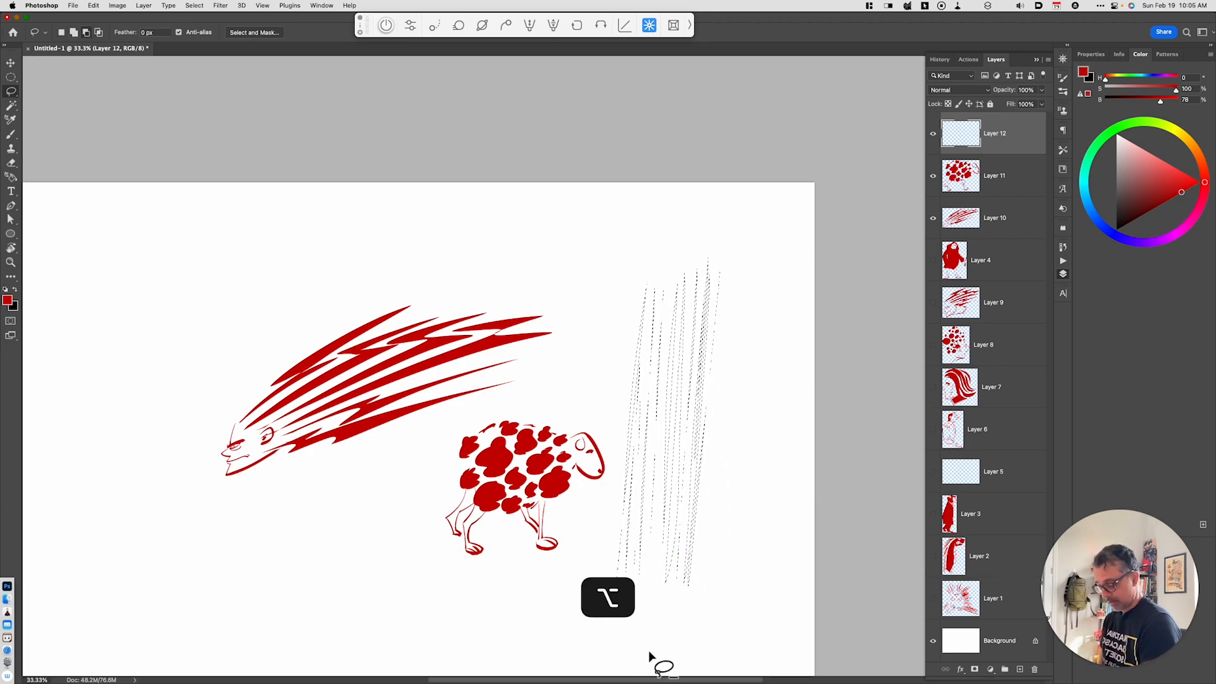
{"action": "key", "text": "alt+BackSpace"}
{"action": "key", "text": "super+d"}
Brush the outline of a tall house roof around the slivers, with a top ridge line and short walls beneath its right side
{"action": "key", "text": "b"}
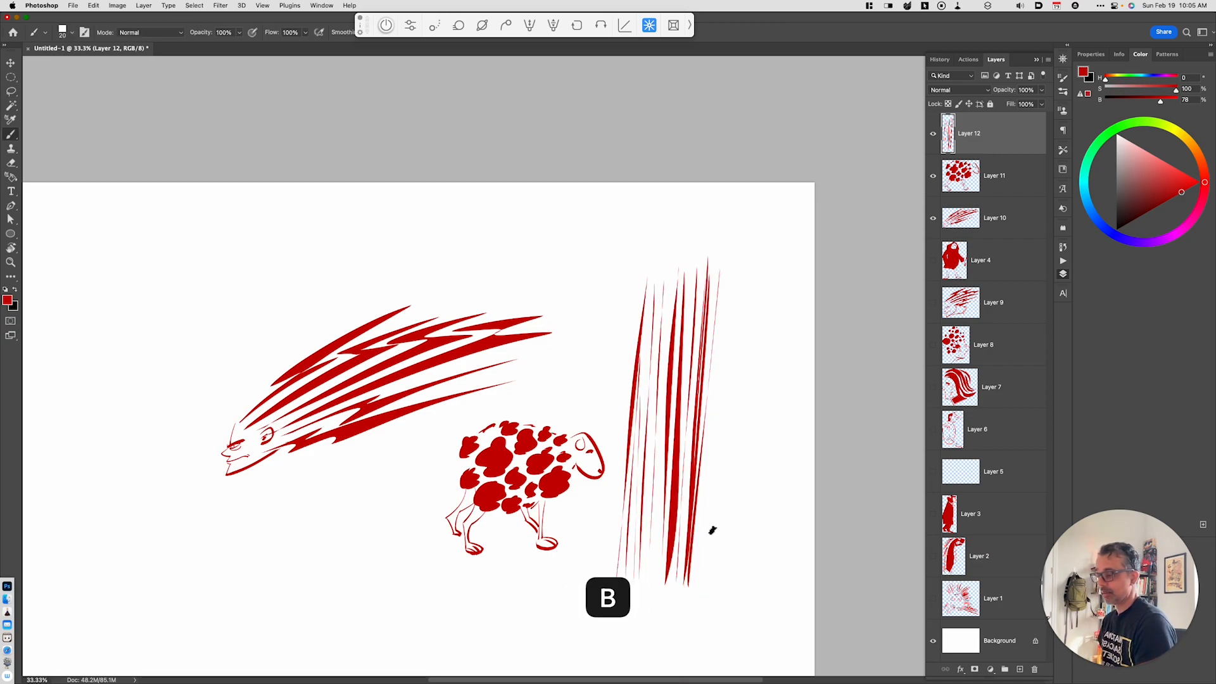
{"action": "mouse_move", "coordinate": [720, 266]}
{"action": "left_mouse_down"}
{"action": "mouse_move", "coordinate": [757, 619]}
{"action": "mouse_move", "coordinate": [709, 581]}
{"action": "mouse_move", "coordinate": [701, 622]}
{"action": "left_mouse_up"}
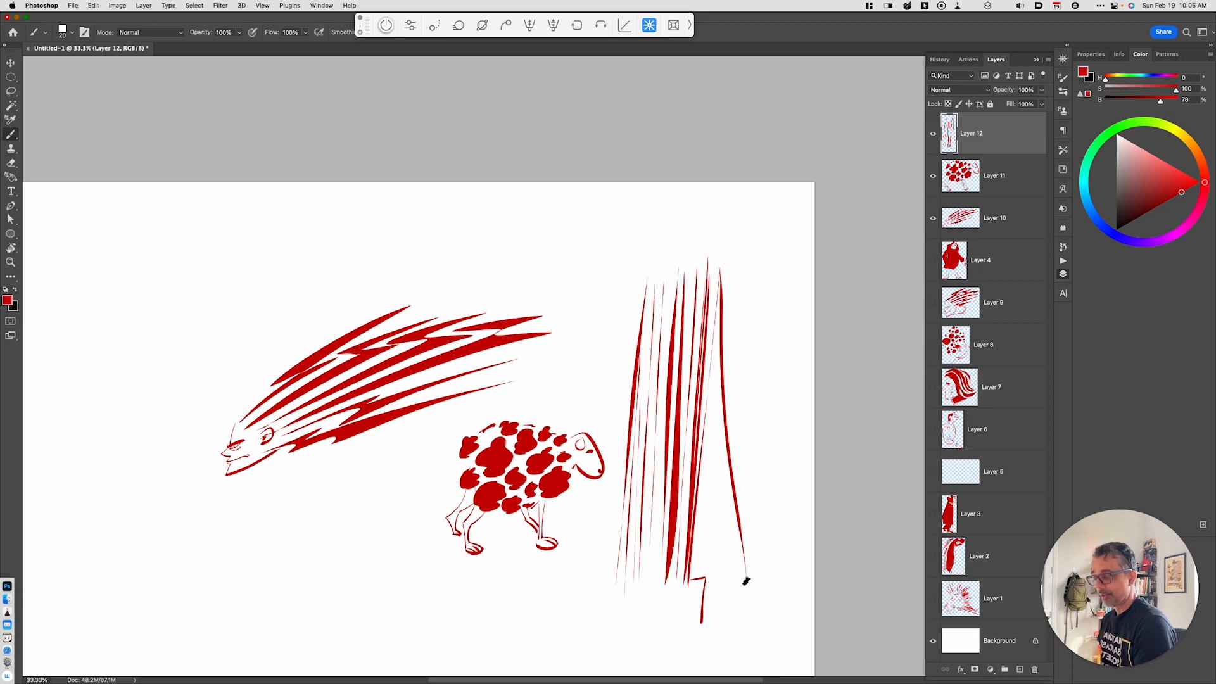
{"action": "left_click_drag", "start_coordinate": [738, 580], "coordinate": [736, 622]}
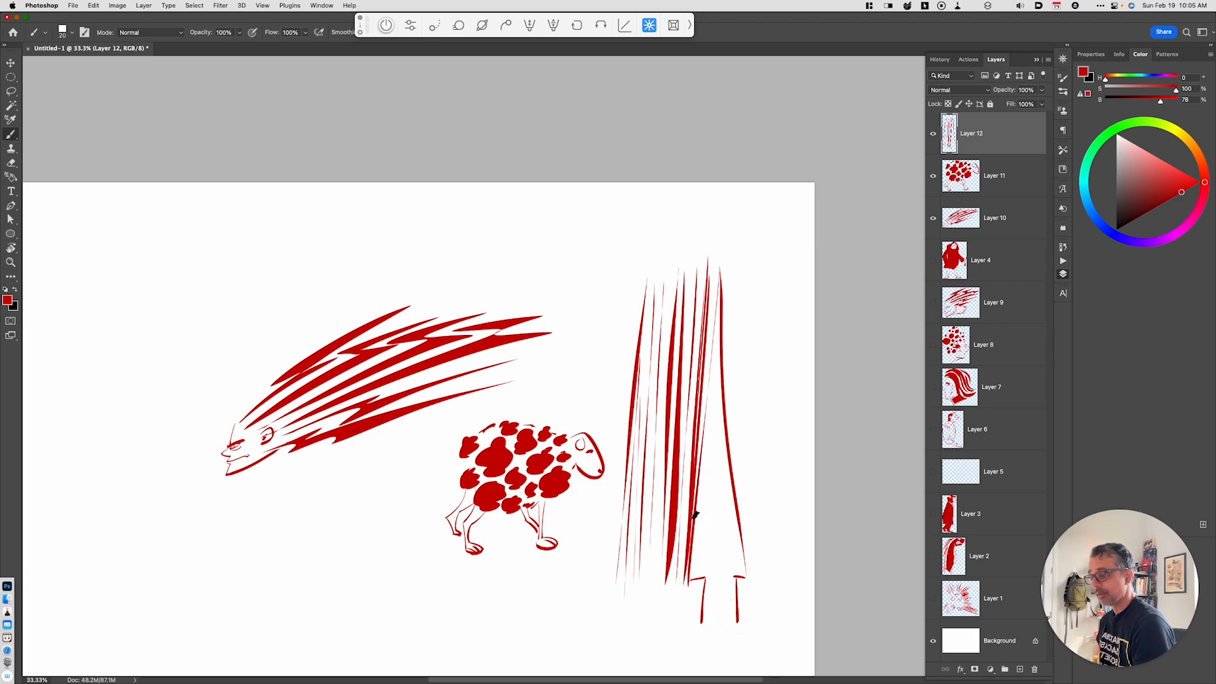
{"action": "left_click_drag", "start_coordinate": [652, 280], "coordinate": [711, 265]}
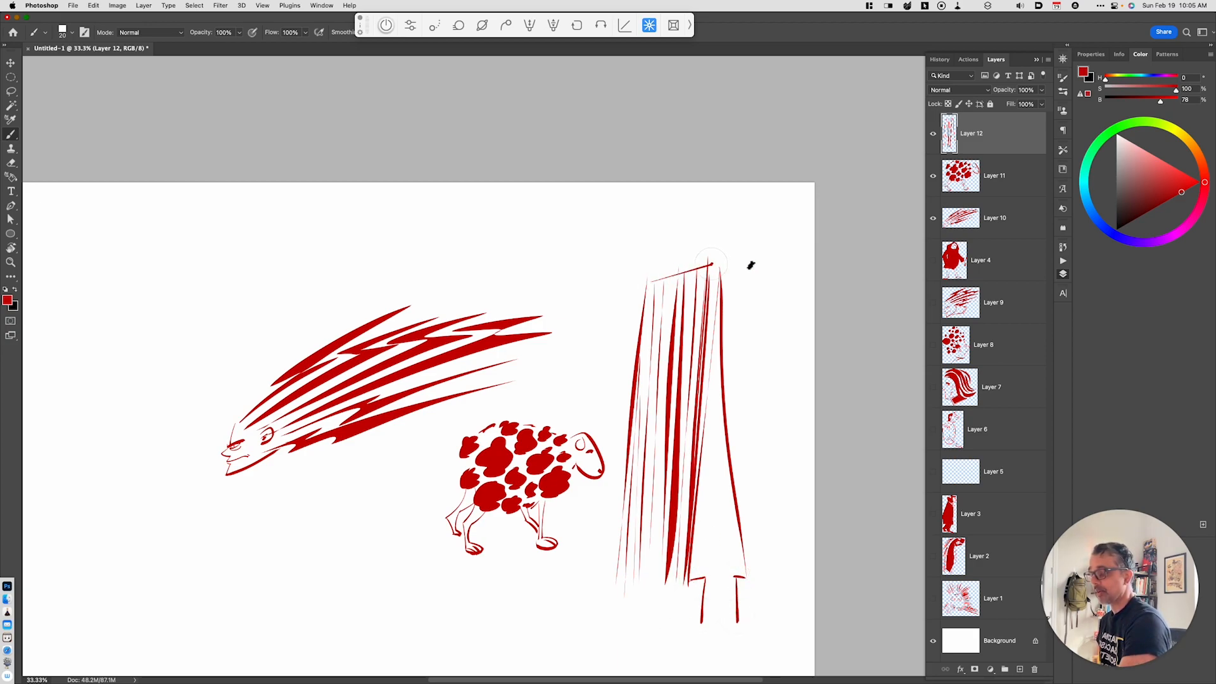
Draw the house's door, left wall, window and ground line, with small bushes at both bottom corners
{"action": "mouse_move", "coordinate": [716, 596]}
{"action": "left_mouse_down"}
{"action": "mouse_move", "coordinate": [727, 624]}
{"action": "mouse_move", "coordinate": [714, 614]}
{"action": "mouse_move", "coordinate": [725, 593]}
{"action": "mouse_move", "coordinate": [725, 619]}
{"action": "mouse_move", "coordinate": [696, 629]}
{"action": "mouse_move", "coordinate": [744, 600]}
{"action": "left_mouse_up"}
{"action": "key", "text": "super+z"}
{"action": "key", "text": "super+z"}
{"action": "mouse_move", "coordinate": [614, 589]}
{"action": "left_mouse_down"}
{"action": "mouse_move", "coordinate": [633, 586]}
{"action": "mouse_move", "coordinate": [628, 625]}
{"action": "left_mouse_up"}
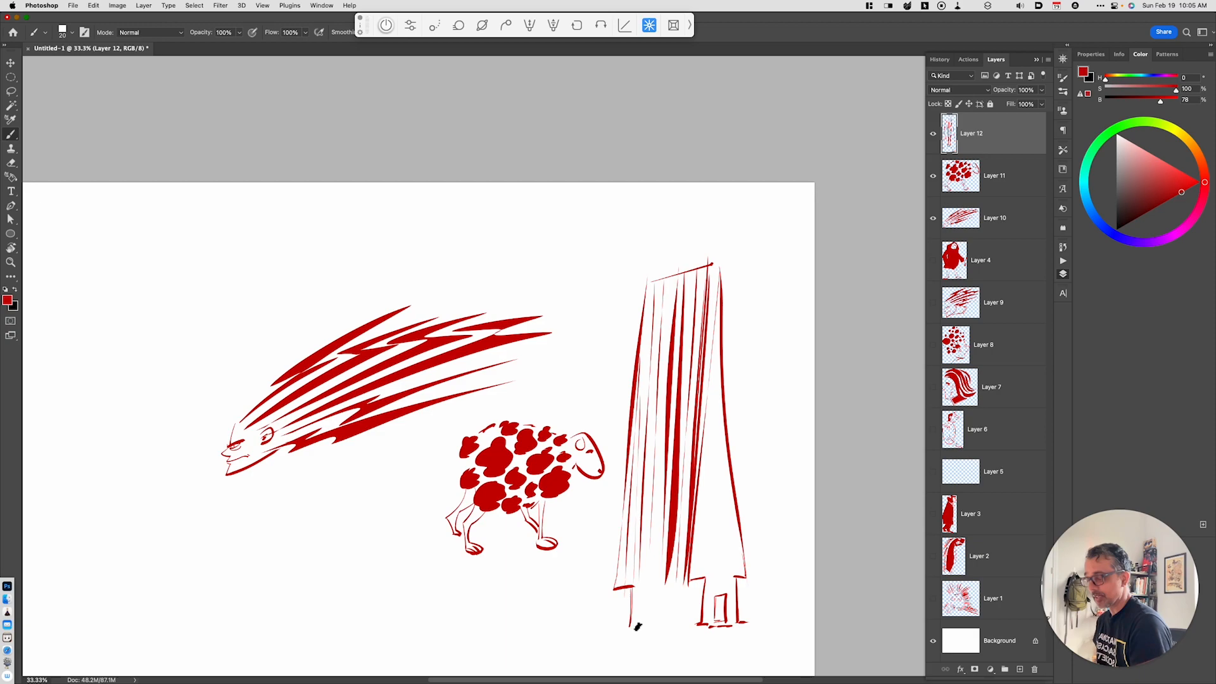
{"action": "mouse_move", "coordinate": [638, 622]}
{"action": "left_mouse_down"}
{"action": "mouse_move", "coordinate": [667, 595]}
{"action": "mouse_move", "coordinate": [682, 610]}
{"action": "mouse_move", "coordinate": [662, 612]}
{"action": "mouse_move", "coordinate": [673, 609]}
{"action": "mouse_move", "coordinate": [660, 598]}
{"action": "mouse_move", "coordinate": [681, 601]}
{"action": "mouse_move", "coordinate": [668, 624]}
{"action": "mouse_move", "coordinate": [702, 627]}
{"action": "left_mouse_up"}
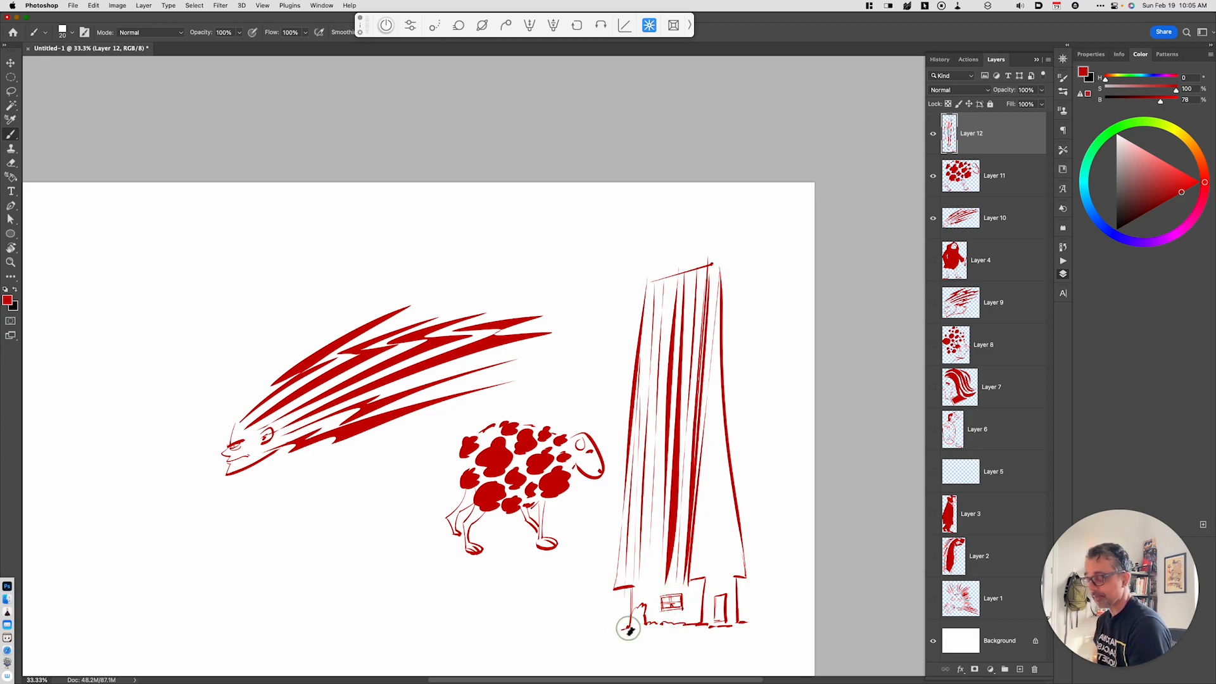
{"action": "mouse_move", "coordinate": [668, 628]}
{"action": "left_mouse_down"}
{"action": "mouse_move", "coordinate": [715, 626]}
{"action": "mouse_move", "coordinate": [739, 607]}
{"action": "mouse_move", "coordinate": [744, 621]}
{"action": "left_mouse_up"}
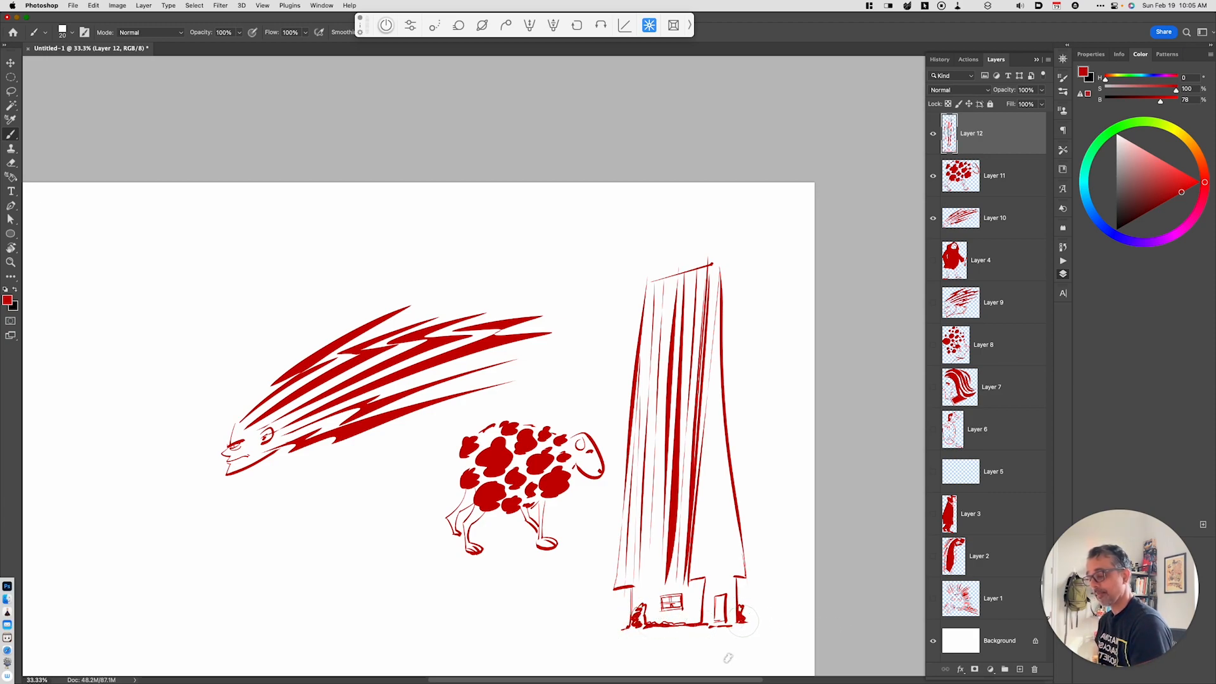
{"action": "key", "text": "space"}
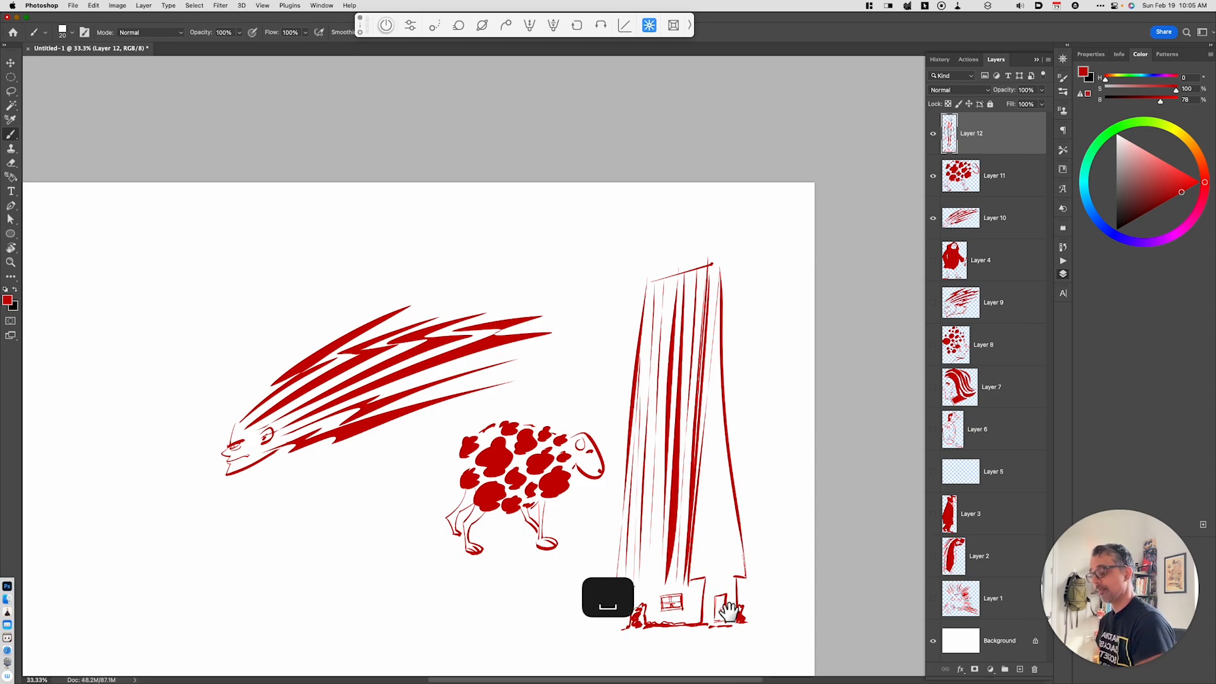
Lasso a broad lock and flowing curved hair strands below the head with streaming hair, fill them with red and deselect
{"action": "mouse_move", "coordinate": [780, 562]}
{"action": "left_mouse_down"}
{"action": "mouse_move", "coordinate": [779, 507]}
{"action": "mouse_move", "coordinate": [792, 513]}
{"action": "left_mouse_up"}
{"action": "key", "text": "l"}
{"action": "mouse_move", "coordinate": [450, 543]}
{"action": "left_mouse_down"}
{"action": "mouse_move", "coordinate": [526, 573]}
{"action": "mouse_move", "coordinate": [526, 545]}
{"action": "left_mouse_up"}
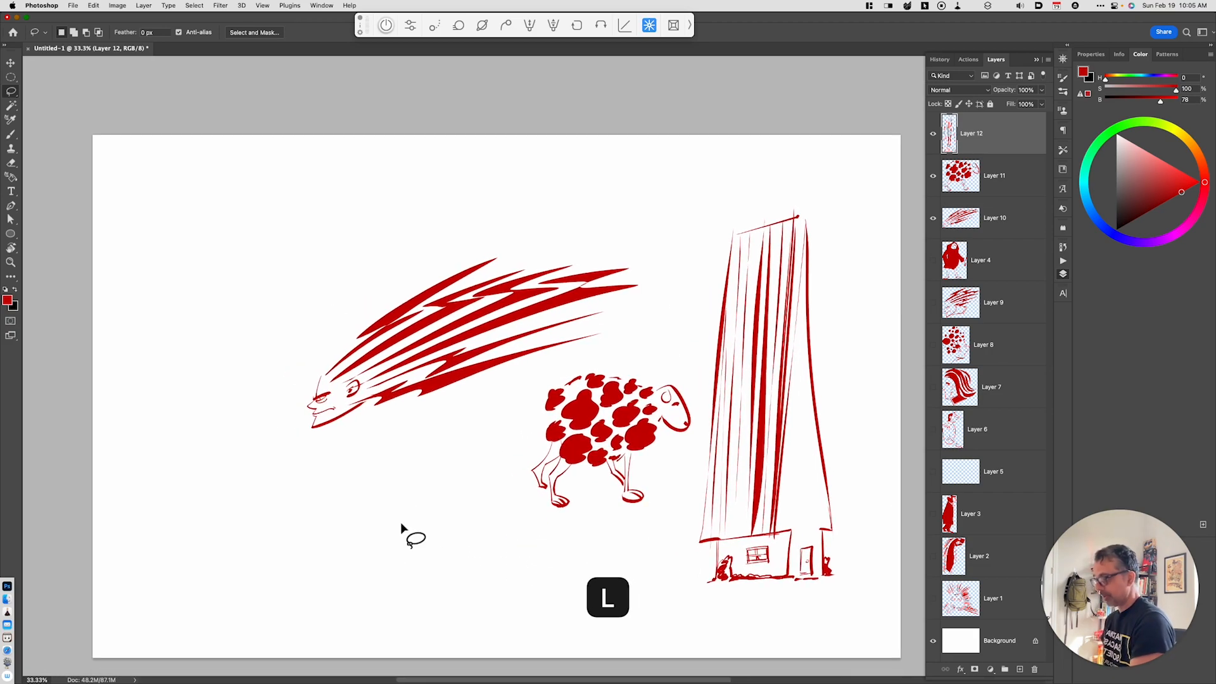
{"action": "mouse_move", "coordinate": [355, 523]}
{"action": "left_mouse_down"}
{"action": "mouse_move", "coordinate": [437, 439]}
{"action": "mouse_move", "coordinate": [353, 547]}
{"action": "left_mouse_up"}
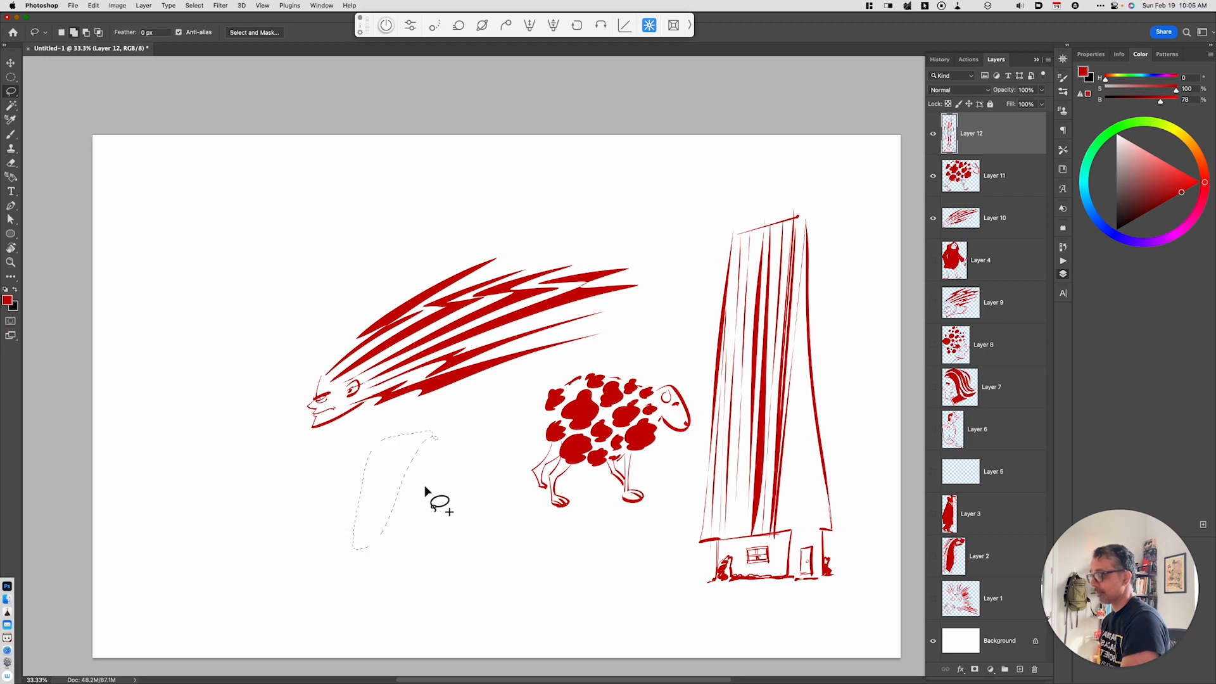
{"action": "key", "text": "shift"}
{"action": "mouse_move", "coordinate": [427, 444]}
{"action": "left_mouse_down"}
{"action": "mouse_move", "coordinate": [372, 571]}
{"action": "mouse_move", "coordinate": [448, 439]}
{"action": "left_mouse_up"}
{"action": "mouse_move", "coordinate": [358, 482]}
{"action": "left_mouse_down"}
{"action": "mouse_move", "coordinate": [337, 542]}
{"action": "mouse_move", "coordinate": [409, 435]}
{"action": "mouse_move", "coordinate": [431, 534]}
{"action": "mouse_move", "coordinate": [403, 587]}
{"action": "mouse_move", "coordinate": [455, 440]}
{"action": "left_mouse_up"}
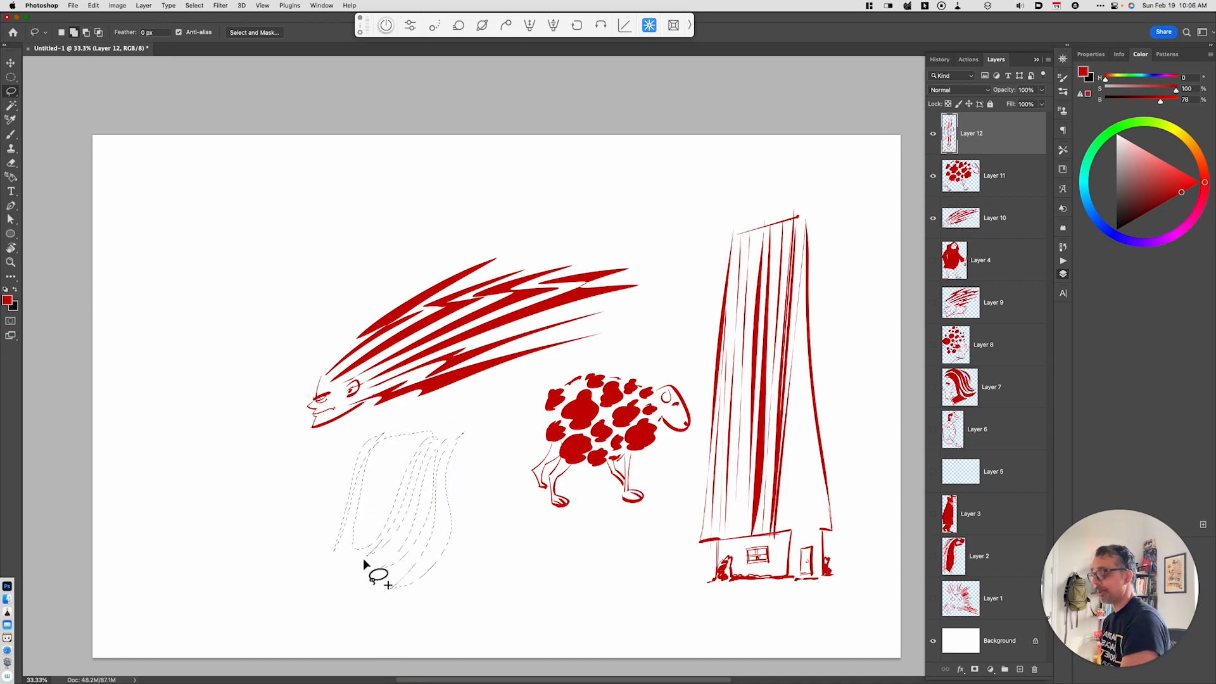
{"action": "mouse_move", "coordinate": [355, 443]}
{"action": "left_mouse_down"}
{"action": "mouse_move", "coordinate": [338, 512]}
{"action": "mouse_move", "coordinate": [303, 560]}
{"action": "mouse_move", "coordinate": [367, 437]}
{"action": "left_mouse_up"}
{"action": "key", "text": "alt+BackSpace"}
{"action": "left_click", "coordinate": [541, 645]}
Brush a woman's face in profile along the right edge of the hair, with forehead, nose, lips, chin, eyebrow and eye
{"action": "key", "text": "b"}
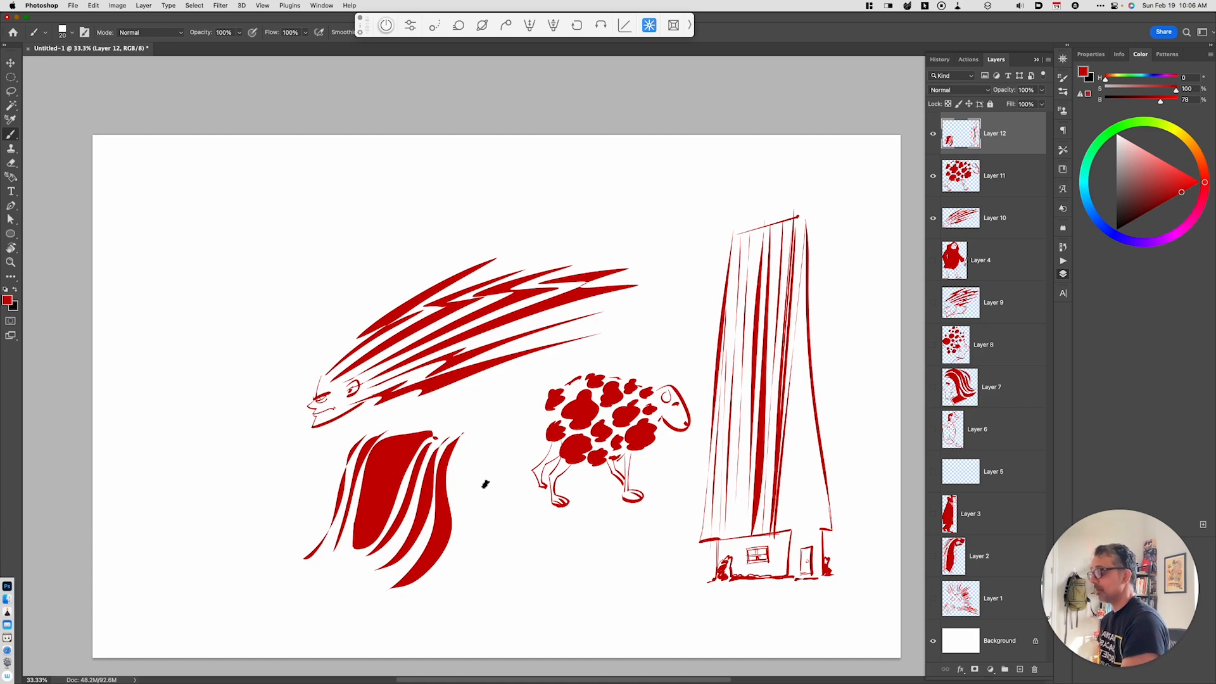
{"action": "mouse_move", "coordinate": [457, 454]}
{"action": "left_mouse_down"}
{"action": "mouse_move", "coordinate": [479, 504]}
{"action": "mouse_move", "coordinate": [465, 529]}
{"action": "mouse_move", "coordinate": [473, 541]}
{"action": "mouse_move", "coordinate": [448, 535]}
{"action": "left_mouse_up"}
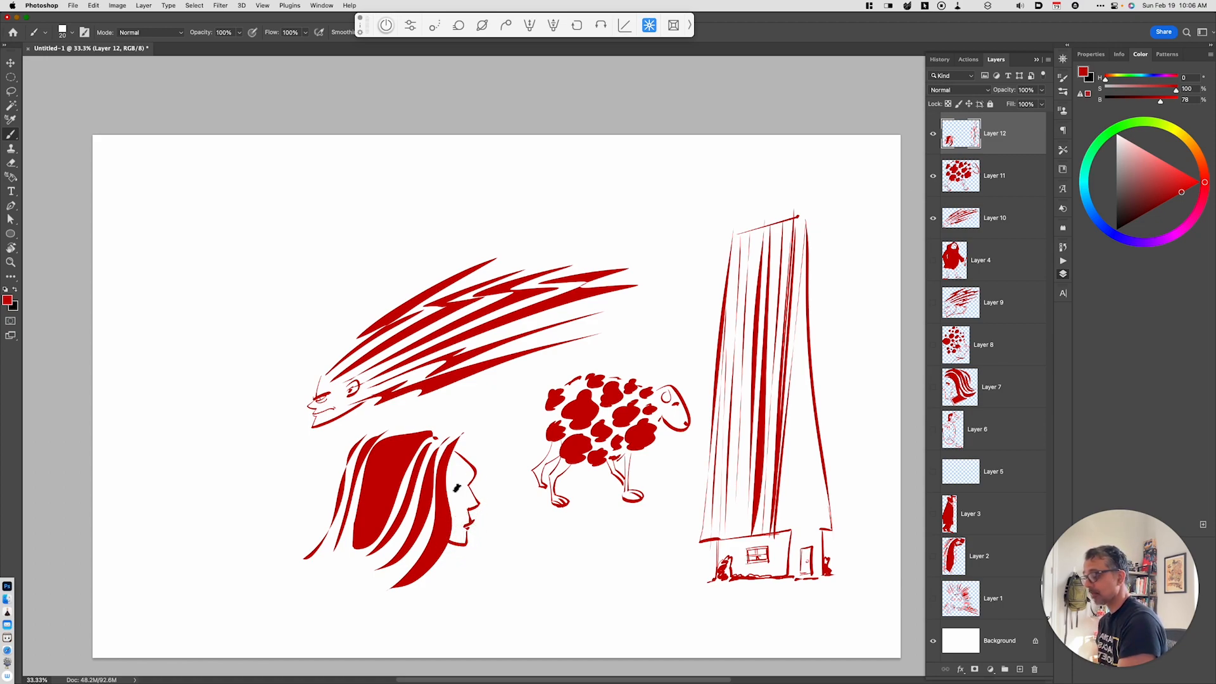
{"action": "left_click_drag", "start_coordinate": [455, 478], "coordinate": [474, 472]}
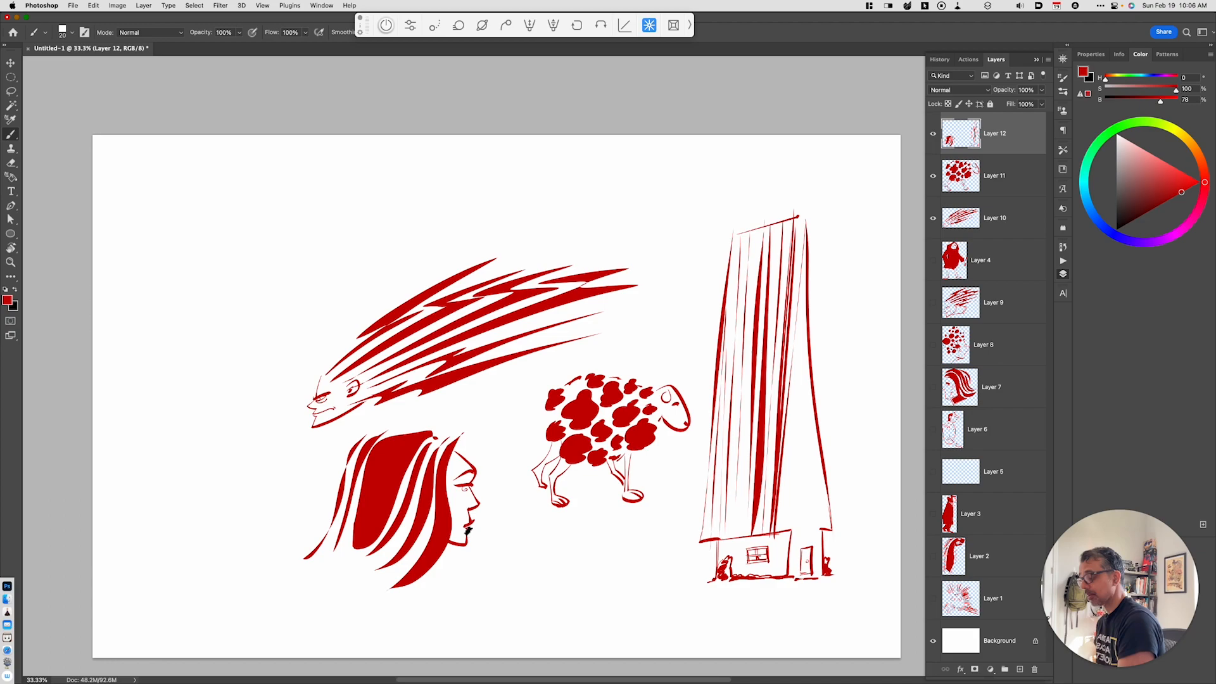
On a new layer, lasso two rows of chevron shapes to the left of the woman's head, fill them with red and deselect
{"action": "key", "text": "space"}
{"action": "mouse_move", "coordinate": [562, 561]}
{"action": "left_mouse_down"}
{"action": "mouse_move", "coordinate": [607, 520]}
{"action": "mouse_move", "coordinate": [580, 542]}
{"action": "mouse_move", "coordinate": [662, 557]}
{"action": "left_mouse_up"}
{"action": "key", "text": "l"}
{"action": "key", "text": "alt+shift+super+n"}
{"action": "key", "text": "space"}
{"action": "left_click_drag", "start_coordinate": [565, 544], "coordinate": [634, 542]}
{"action": "key", "text": "l"}
{"action": "mouse_move", "coordinate": [334, 444]}
{"action": "left_mouse_down"}
{"action": "mouse_move", "coordinate": [355, 465]}
{"action": "mouse_move", "coordinate": [368, 432]}
{"action": "mouse_move", "coordinate": [350, 440]}
{"action": "mouse_move", "coordinate": [368, 462]}
{"action": "mouse_move", "coordinate": [383, 432]}
{"action": "mouse_move", "coordinate": [323, 466]}
{"action": "mouse_move", "coordinate": [329, 485]}
{"action": "mouse_move", "coordinate": [345, 464]}
{"action": "mouse_move", "coordinate": [337, 480]}
{"action": "mouse_move", "coordinate": [351, 491]}
{"action": "mouse_move", "coordinate": [344, 473]}
{"action": "mouse_move", "coordinate": [359, 470]}
{"action": "mouse_move", "coordinate": [357, 494]}
{"action": "mouse_move", "coordinate": [361, 468]}
{"action": "mouse_move", "coordinate": [379, 478]}
{"action": "mouse_move", "coordinate": [380, 466]}
{"action": "mouse_move", "coordinate": [380, 494]}
{"action": "mouse_move", "coordinate": [396, 436]}
{"action": "left_mouse_up"}
{"action": "left_click_drag", "start_coordinate": [400, 461], "coordinate": [381, 479]}
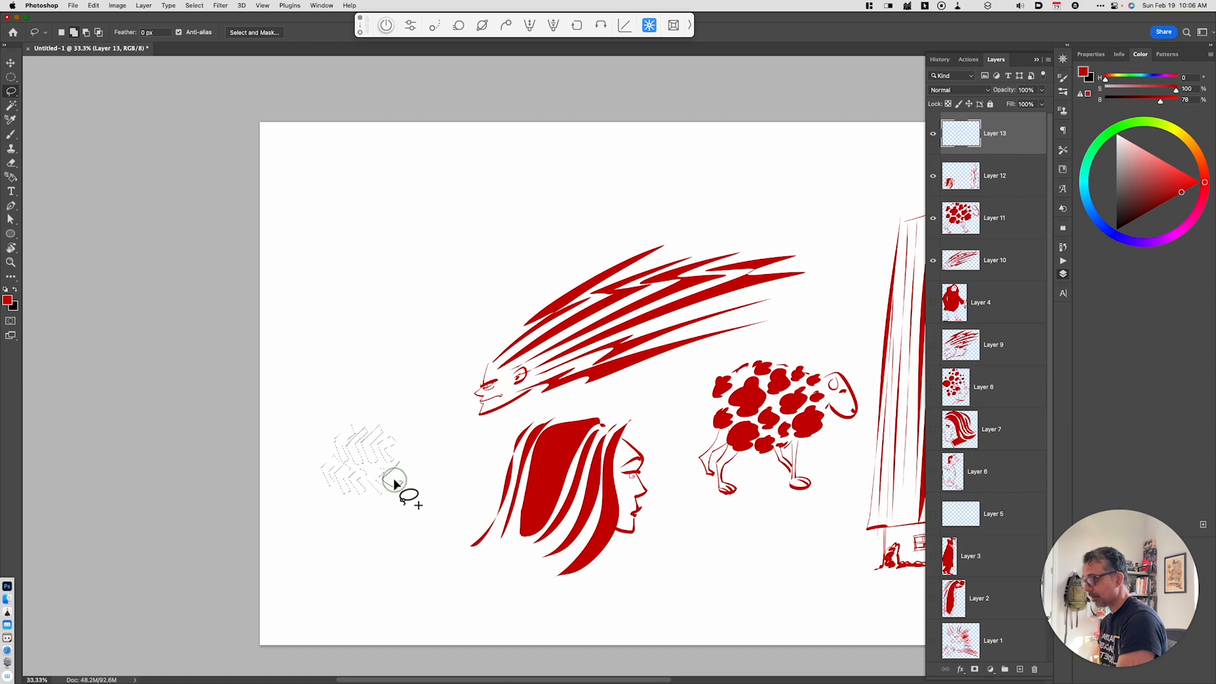
{"action": "key", "text": "alt+BackSpace"}
{"action": "key", "text": "super+d"}
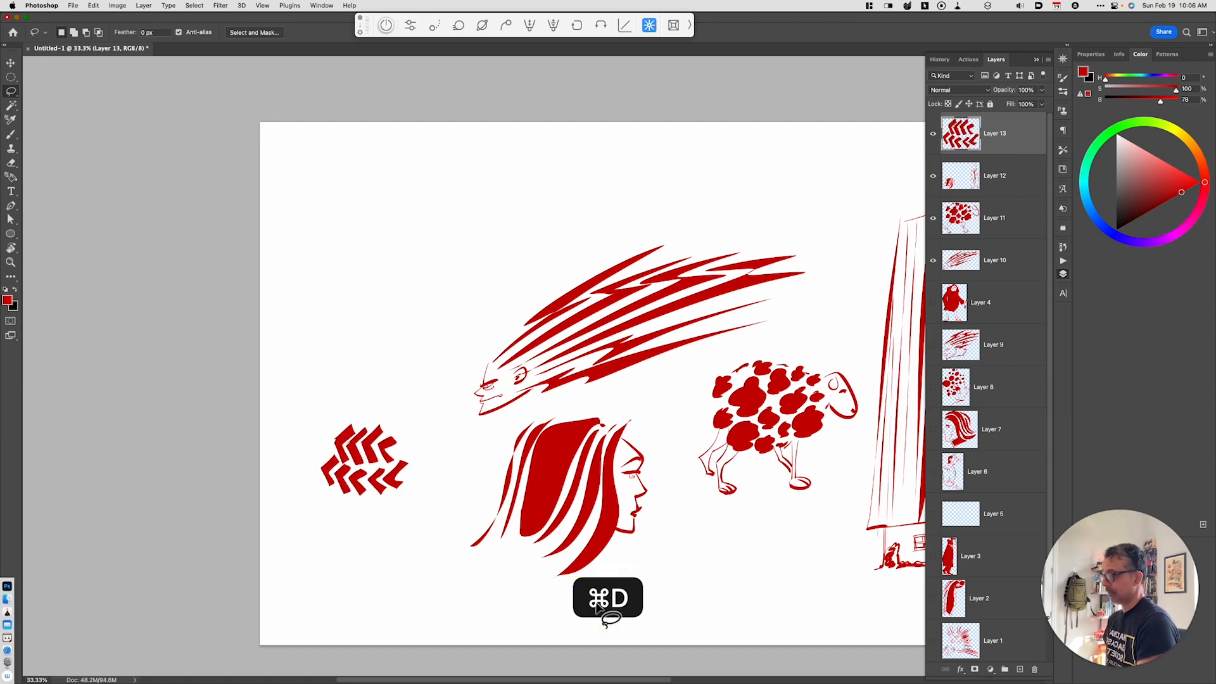
Brush a round head, two thin legs with feet and a raised arm with an open hand onto the chevron body
{"action": "key", "text": "b"}
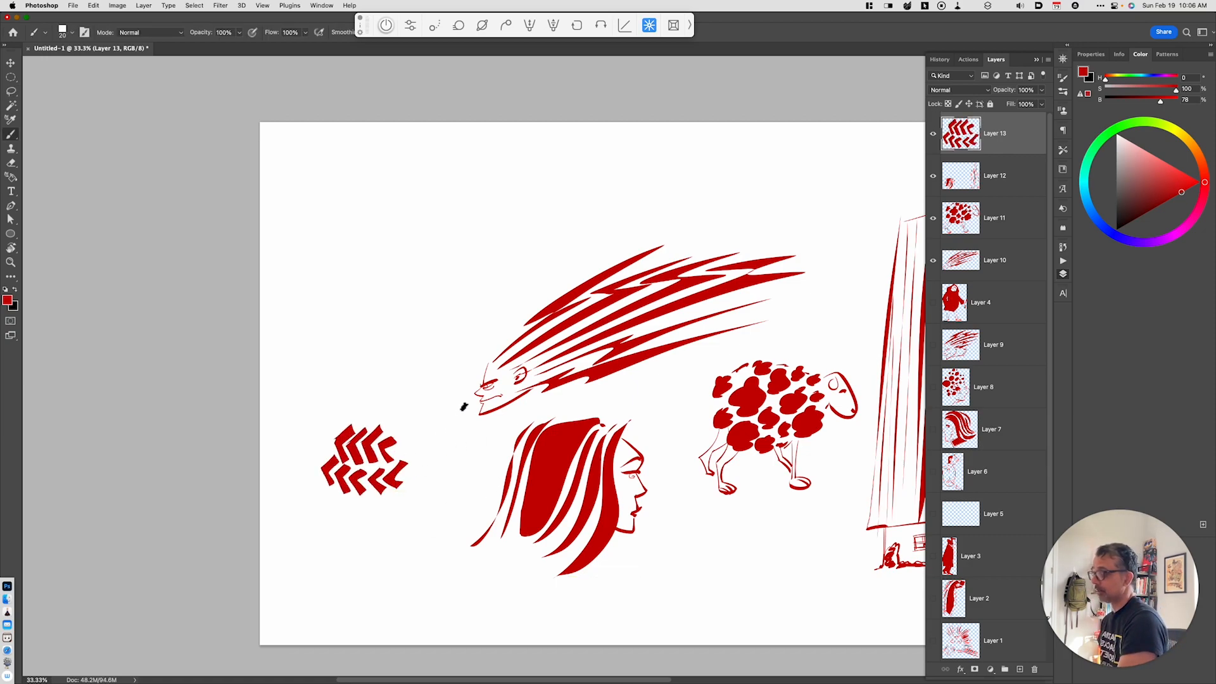
{"action": "key", "text": "b"}
{"action": "left_click_drag", "start_coordinate": [356, 424], "coordinate": [375, 423]}
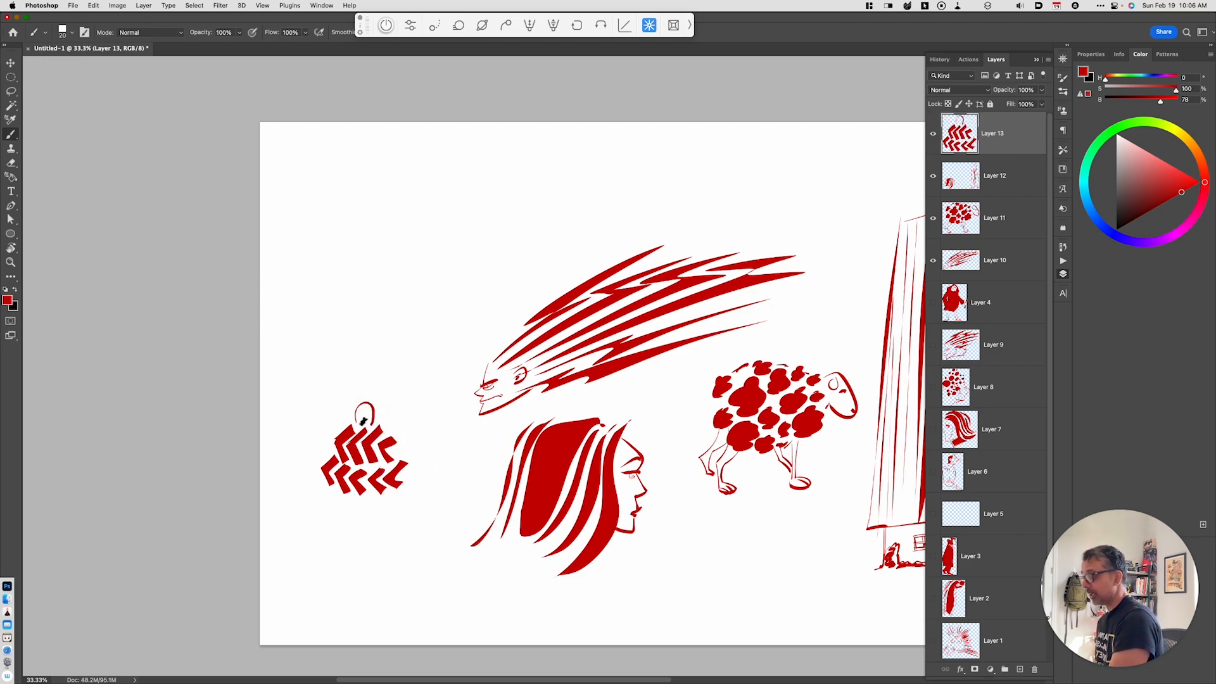
{"action": "mouse_move", "coordinate": [348, 500]}
{"action": "left_mouse_down"}
{"action": "mouse_move", "coordinate": [352, 537]}
{"action": "mouse_move", "coordinate": [332, 541]}
{"action": "left_mouse_up"}
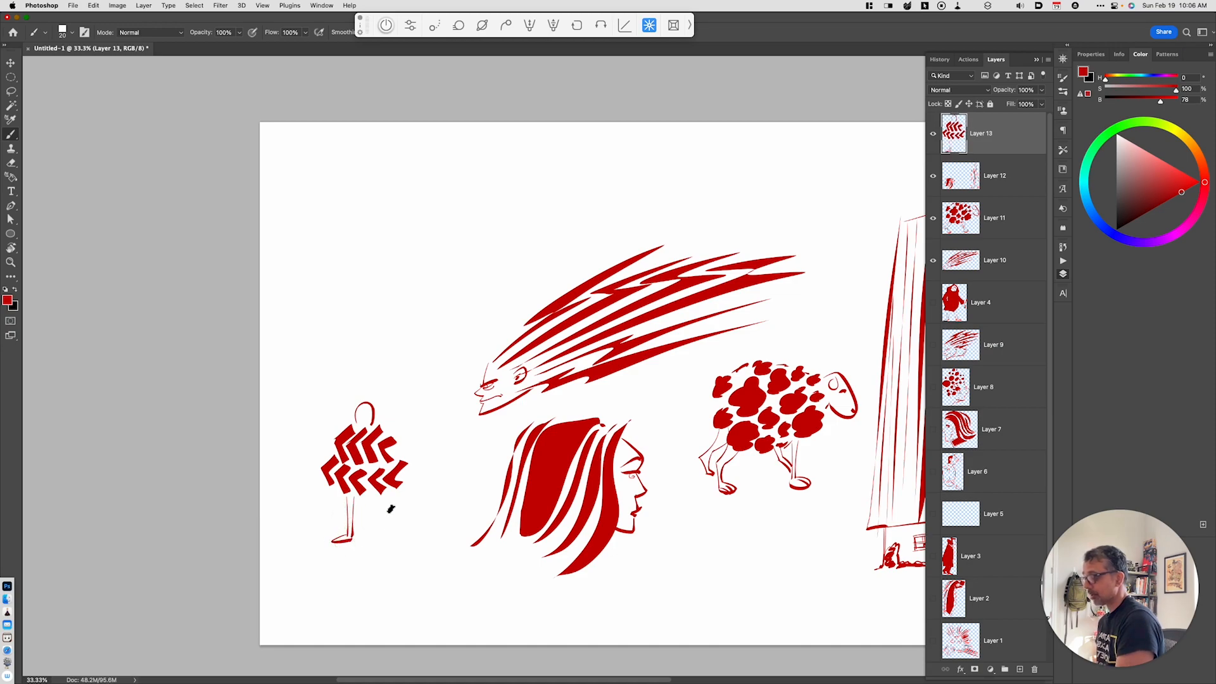
{"action": "mouse_move", "coordinate": [366, 494]}
{"action": "left_mouse_down"}
{"action": "mouse_move", "coordinate": [366, 535]}
{"action": "mouse_move", "coordinate": [385, 546]}
{"action": "left_mouse_up"}
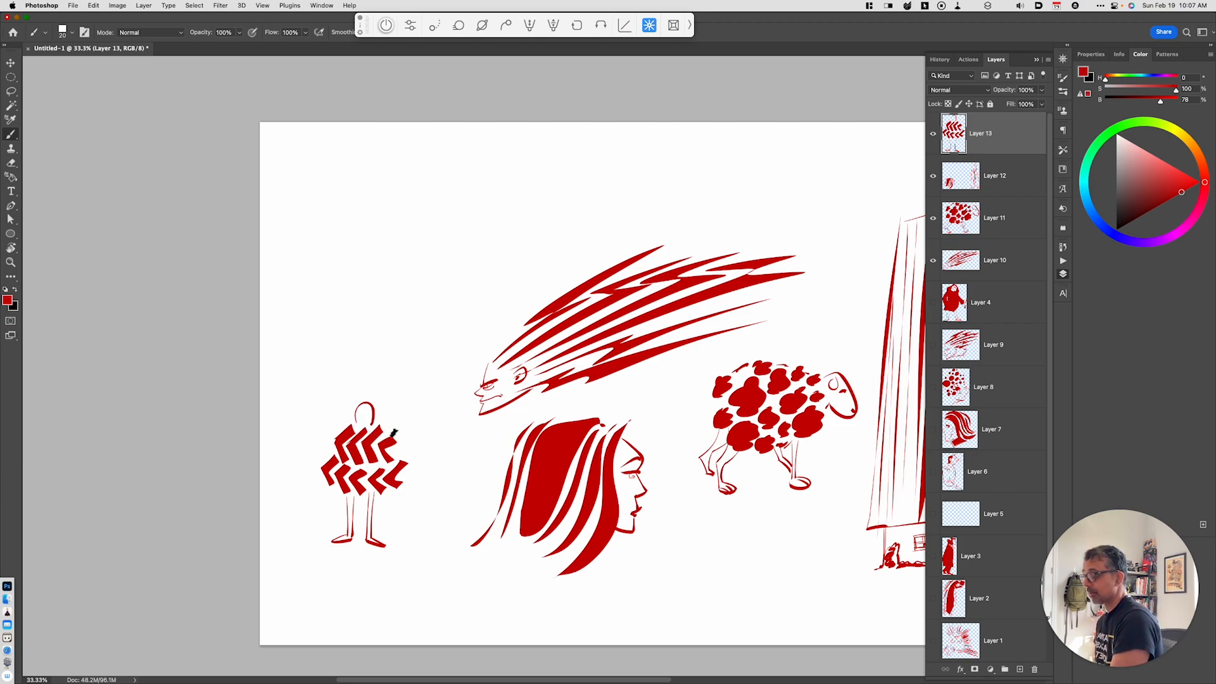
{"action": "mouse_move", "coordinate": [385, 432]}
{"action": "left_mouse_down"}
{"action": "mouse_move", "coordinate": [414, 406]}
{"action": "mouse_move", "coordinate": [422, 419]}
{"action": "mouse_move", "coordinate": [387, 445]}
{"action": "left_mouse_up"}
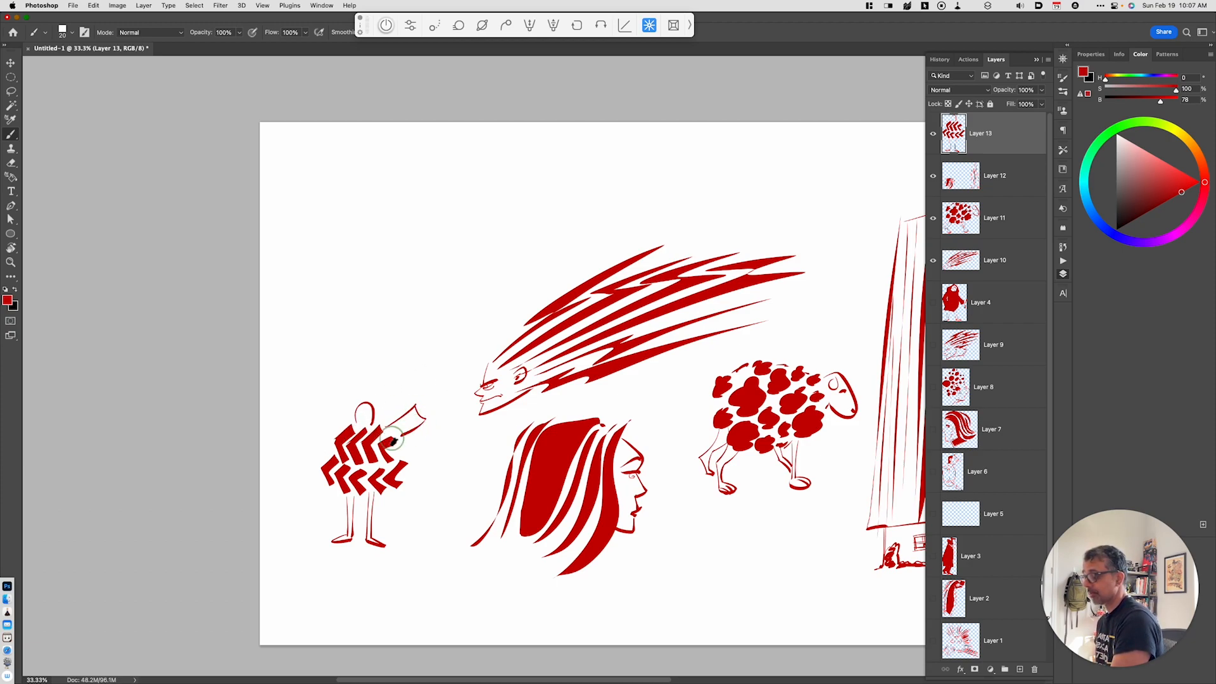
{"action": "mouse_move", "coordinate": [416, 406]}
{"action": "left_mouse_down"}
{"action": "mouse_move", "coordinate": [425, 418]}
{"action": "mouse_move", "coordinate": [420, 390]}
{"action": "mouse_move", "coordinate": [423, 403]}
{"action": "mouse_move", "coordinate": [434, 392]}
{"action": "mouse_move", "coordinate": [426, 416]}
{"action": "left_mouse_up"}
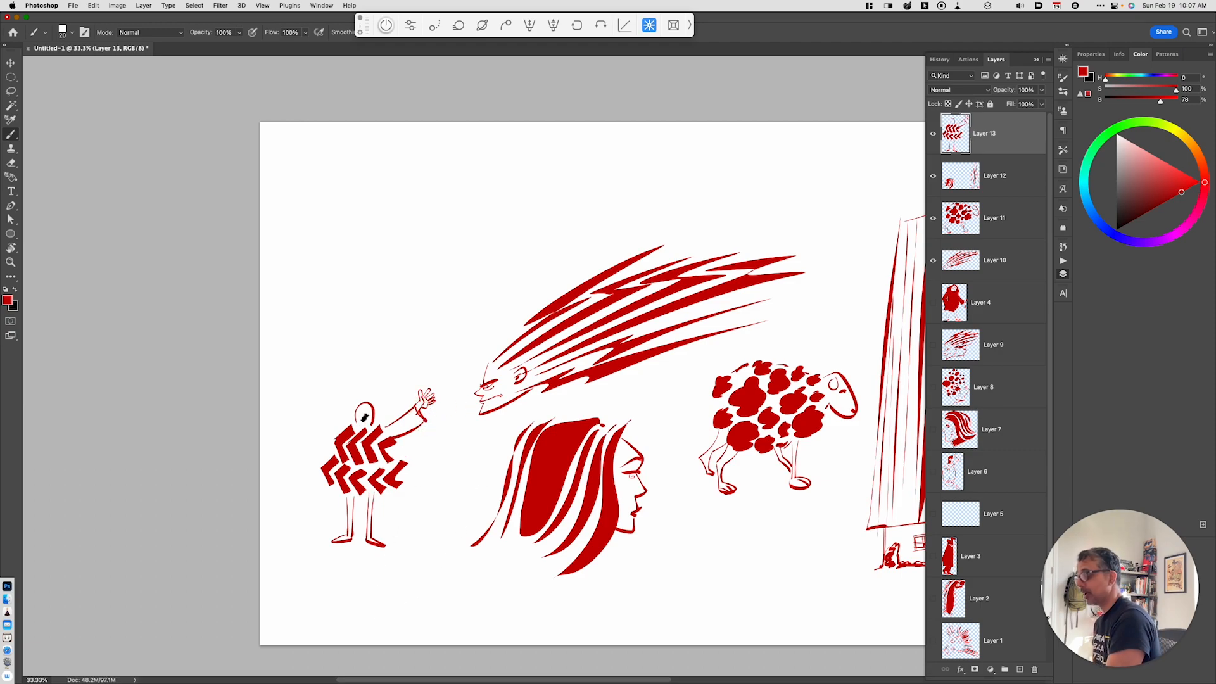
Add small facial features and a collar to the chevron figure, and brush its other arm bent at its side
{"action": "left_click", "coordinate": [371, 413]}
{"action": "key", "text": "super+z"}
{"action": "left_click", "coordinate": [366, 414]}
{"action": "left_click", "coordinate": [363, 418]}
{"action": "left_click_drag", "start_coordinate": [347, 428], "coordinate": [373, 422]}
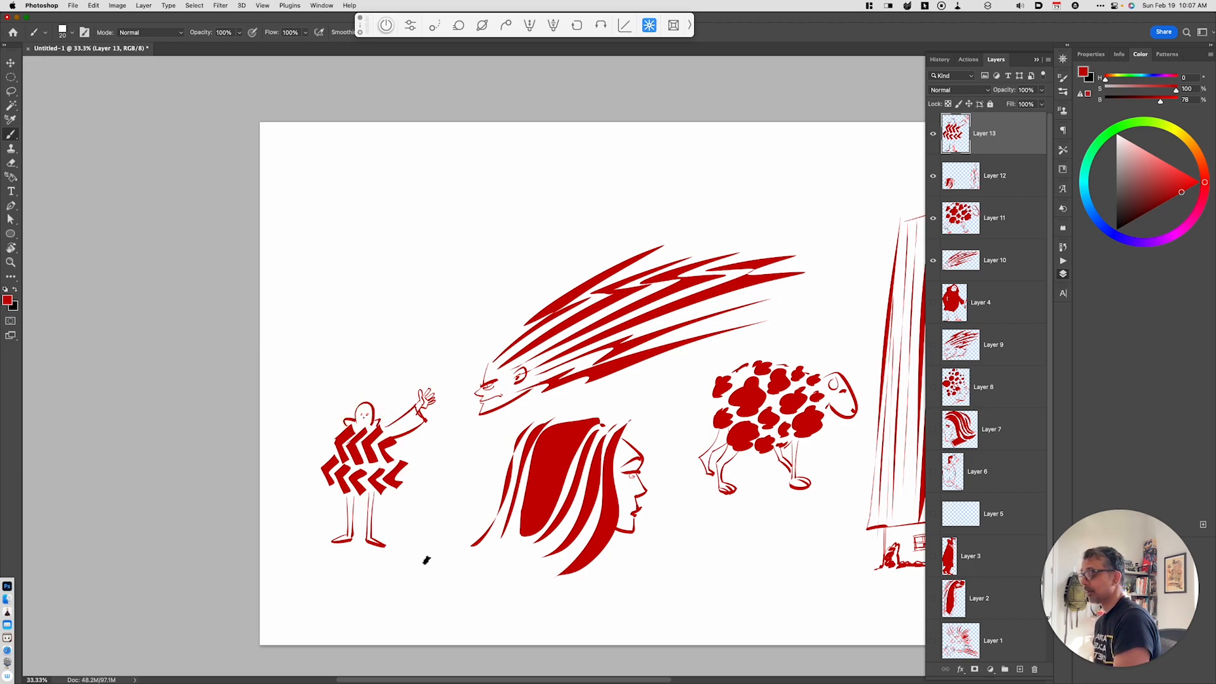
{"action": "left_click_drag", "start_coordinate": [347, 429], "coordinate": [321, 480]}
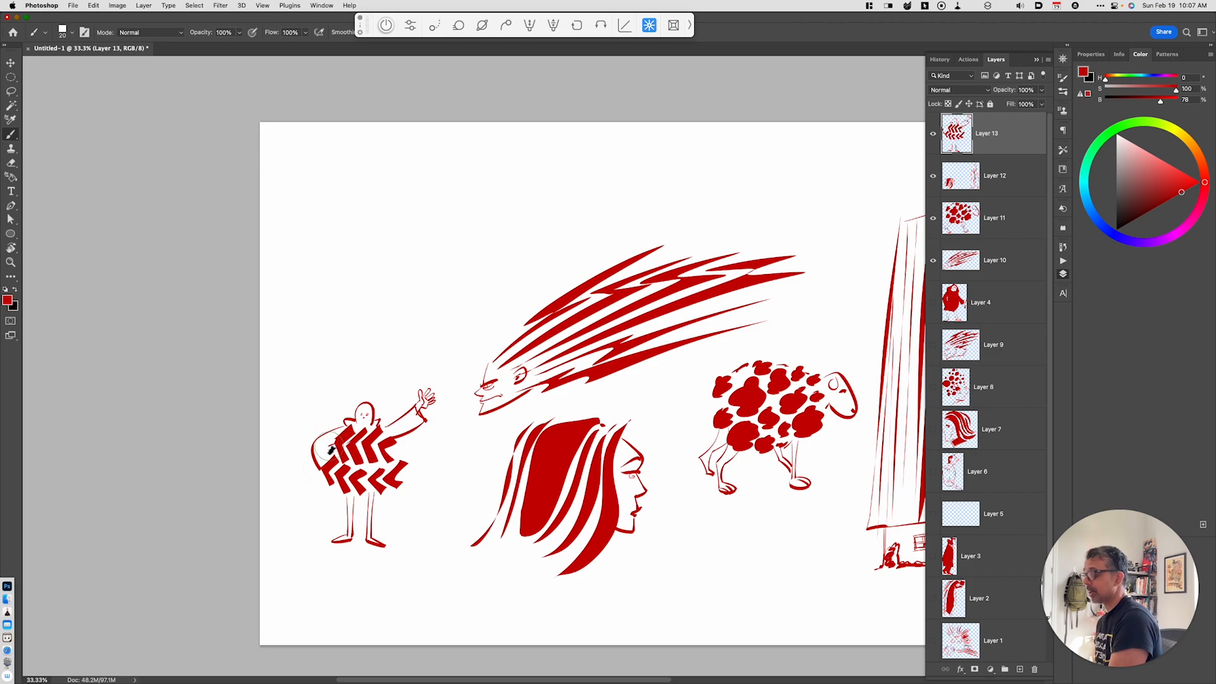
On a new layer, lasso a cluster of overlapping crescent scales above the chevron figure, fill them with red and deselect
{"action": "key", "text": "space"}
{"action": "left_click_drag", "start_coordinate": [497, 508], "coordinate": [513, 552]}
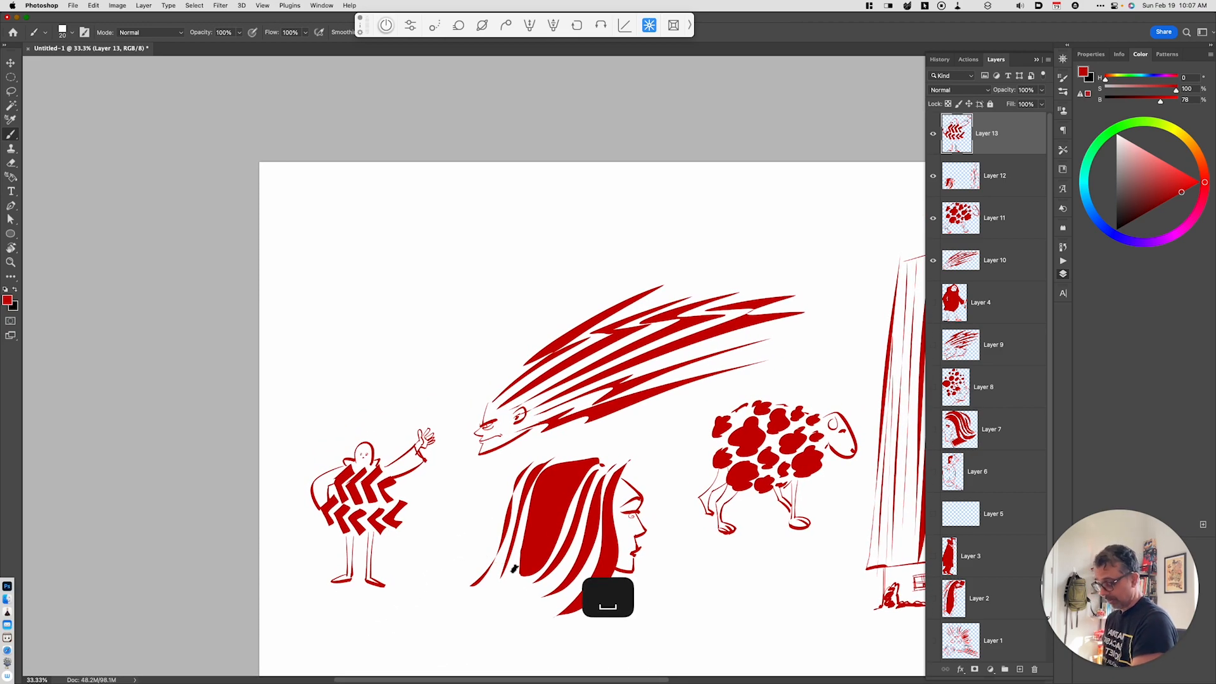
{"action": "key", "text": "super+equal"}
{"action": "key", "text": "space"}
{"action": "left_click_drag", "start_coordinate": [510, 432], "coordinate": [612, 472]}
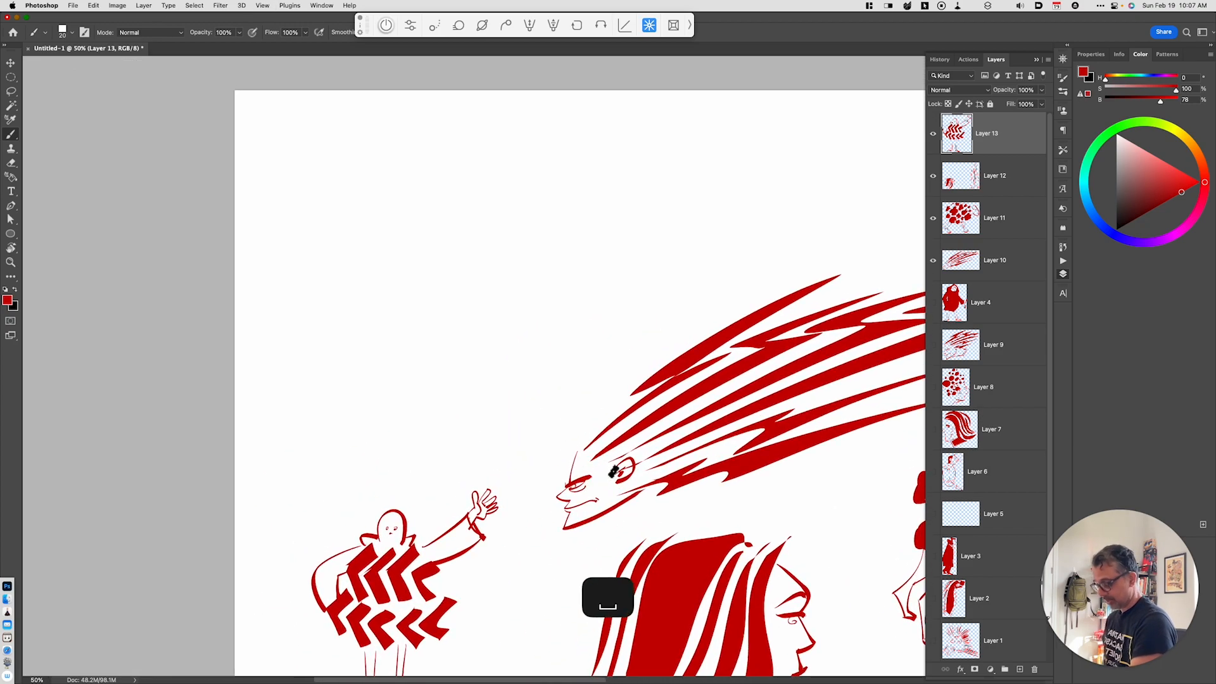
{"action": "key", "text": "l"}
{"action": "key", "text": "alt+shift+super+n"}
{"action": "mouse_move", "coordinate": [412, 410]}
{"action": "left_mouse_down"}
{"action": "mouse_move", "coordinate": [431, 387]}
{"action": "mouse_move", "coordinate": [458, 397]}
{"action": "mouse_move", "coordinate": [462, 414]}
{"action": "mouse_move", "coordinate": [418, 382]}
{"action": "mouse_move", "coordinate": [459, 374]}
{"action": "mouse_move", "coordinate": [404, 372]}
{"action": "mouse_move", "coordinate": [450, 319]}
{"action": "mouse_move", "coordinate": [450, 331]}
{"action": "mouse_move", "coordinate": [434, 317]}
{"action": "mouse_move", "coordinate": [383, 365]}
{"action": "mouse_move", "coordinate": [407, 325]}
{"action": "mouse_move", "coordinate": [497, 337]}
{"action": "mouse_move", "coordinate": [487, 317]}
{"action": "mouse_move", "coordinate": [434, 312]}
{"action": "left_mouse_up"}
{"action": "mouse_move", "coordinate": [425, 299]}
{"action": "left_mouse_down"}
{"action": "mouse_move", "coordinate": [453, 282]}
{"action": "mouse_move", "coordinate": [427, 300]}
{"action": "mouse_move", "coordinate": [474, 302]}
{"action": "left_mouse_up"}
{"action": "mouse_move", "coordinate": [367, 344]}
{"action": "left_mouse_down"}
{"action": "mouse_move", "coordinate": [374, 362]}
{"action": "mouse_move", "coordinate": [368, 336]}
{"action": "mouse_move", "coordinate": [390, 339]}
{"action": "left_mouse_up"}
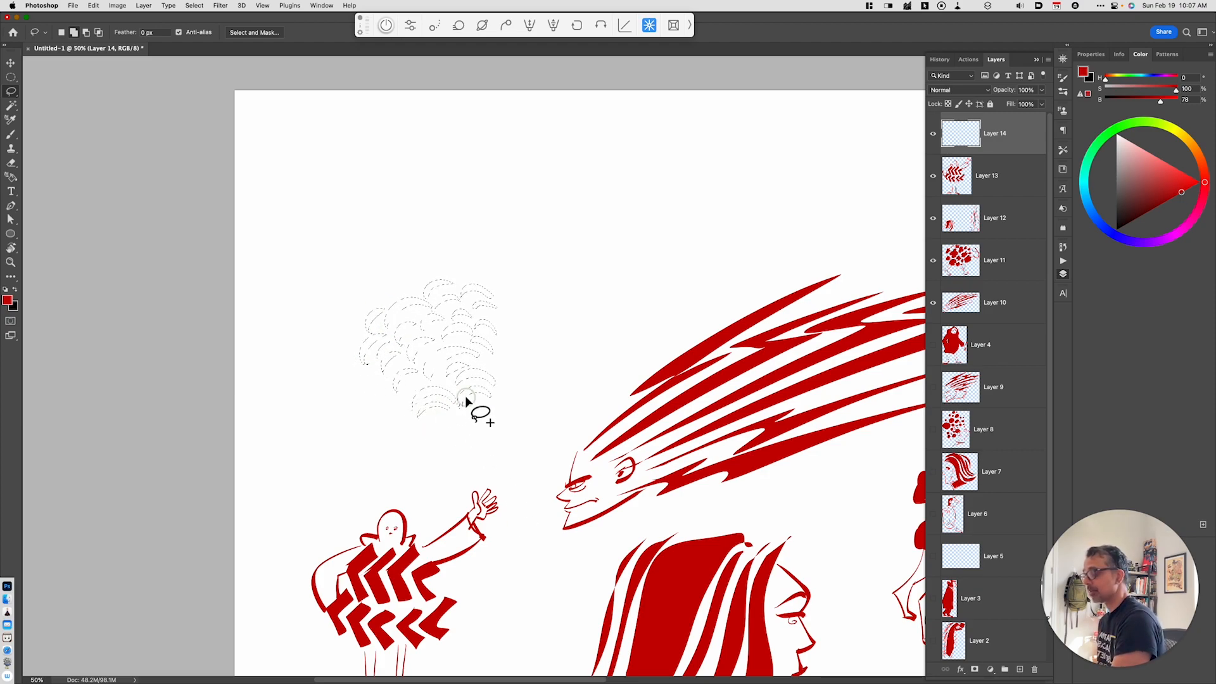
{"action": "key", "text": "alt+BackSpace"}
{"action": "key", "text": "super+d"}
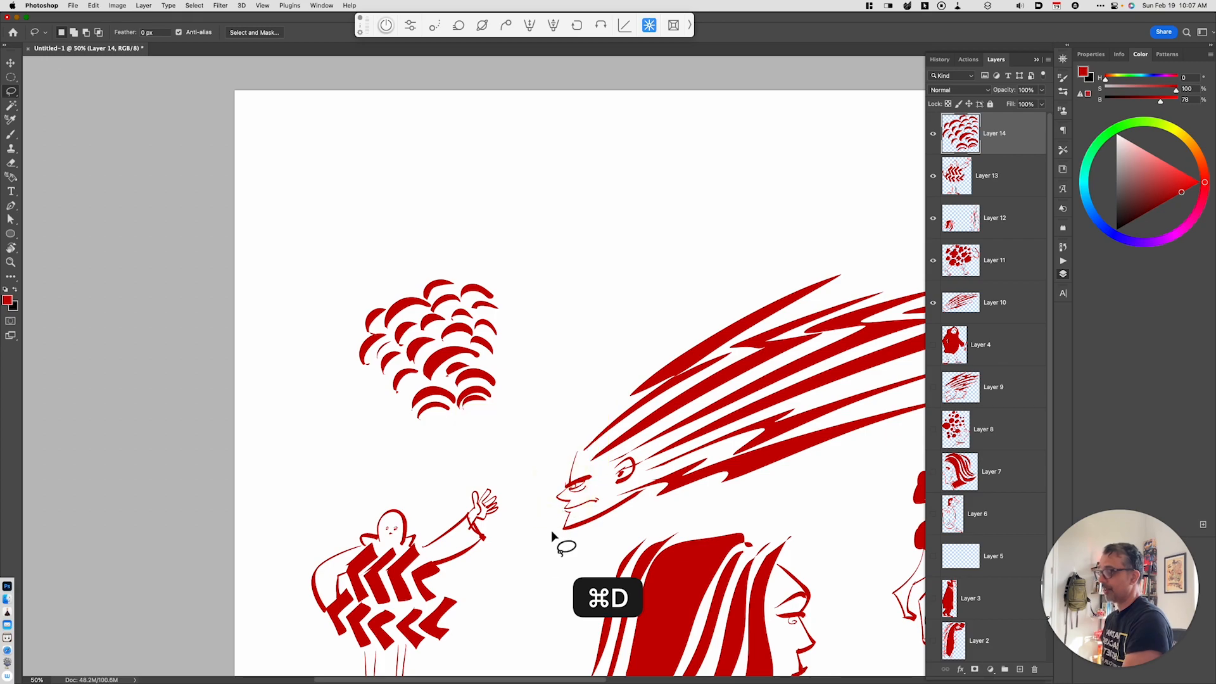
Brush two legs with shoes beneath the crescent-scaled body and a small rounded head arc on its upper edge
{"action": "key", "text": "b"}
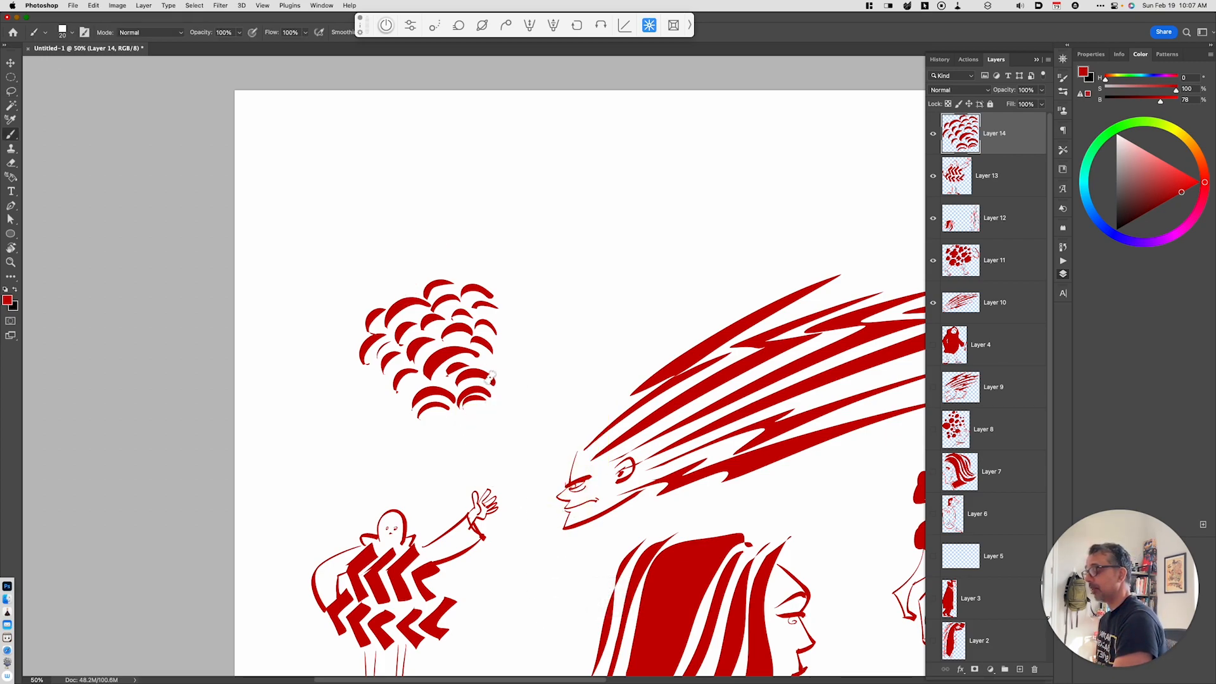
{"action": "left_click_drag", "start_coordinate": [489, 379], "coordinate": [490, 454]}
{"action": "left_click_drag", "start_coordinate": [418, 413], "coordinate": [448, 472]}
{"action": "left_click_drag", "start_coordinate": [408, 295], "coordinate": [445, 284]}
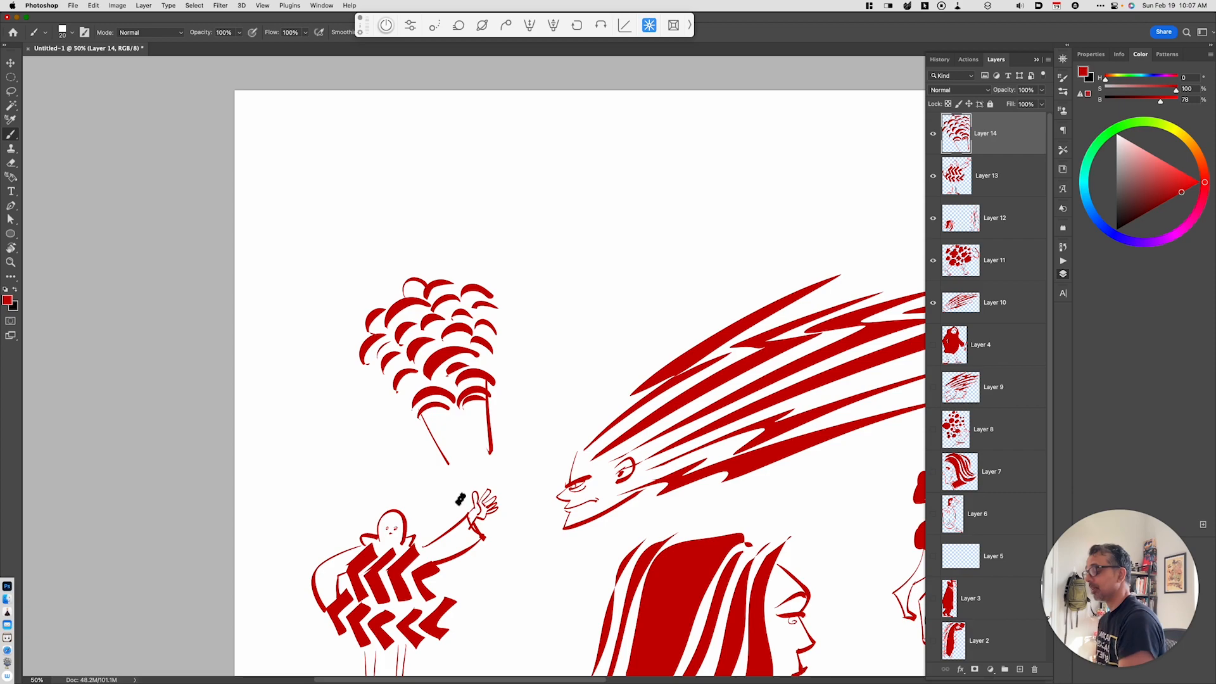
{"action": "left_click_drag", "start_coordinate": [449, 465], "coordinate": [432, 485]}
{"action": "left_click_drag", "start_coordinate": [488, 450], "coordinate": [511, 467]}
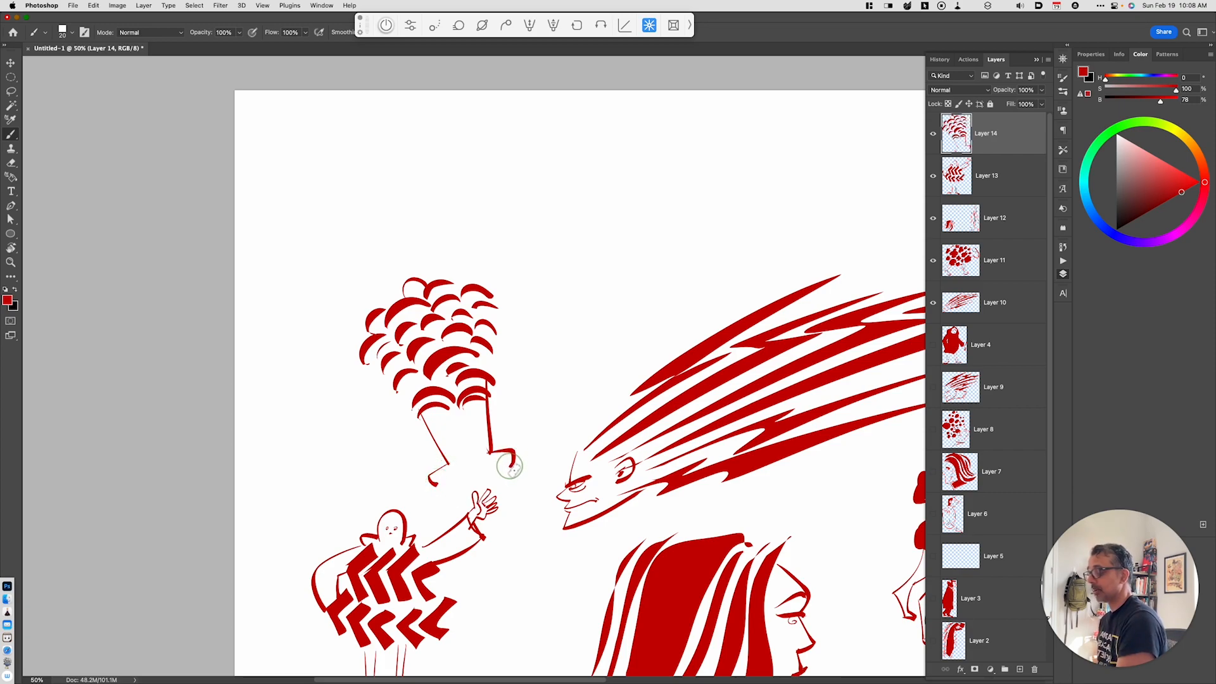
{"action": "mouse_move", "coordinate": [453, 406]}
{"action": "left_mouse_down"}
{"action": "mouse_move", "coordinate": [478, 477]}
{"action": "mouse_move", "coordinate": [508, 464]}
{"action": "mouse_move", "coordinate": [463, 459]}
{"action": "mouse_move", "coordinate": [467, 469]}
{"action": "mouse_move", "coordinate": [433, 486]}
{"action": "left_mouse_up"}
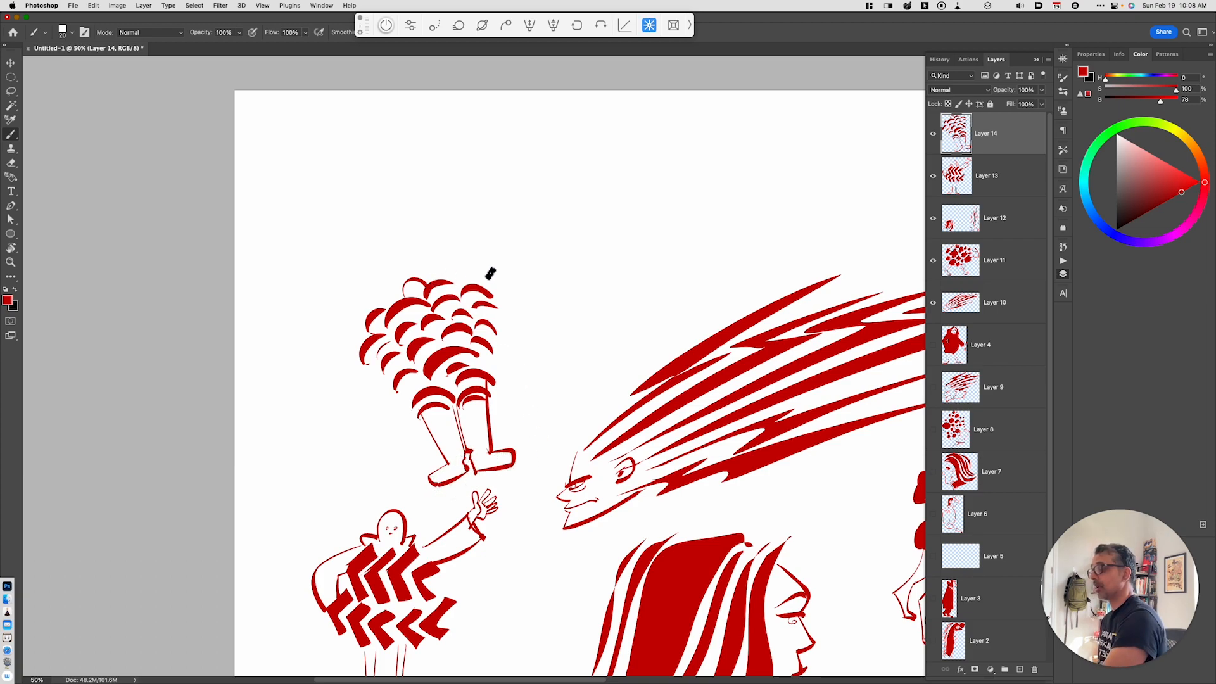
Brush the scaly figure's hanging arm with a hand, its raised arm built from curved scales, and its face
{"action": "mouse_move", "coordinate": [365, 335]}
{"action": "left_mouse_down"}
{"action": "mouse_move", "coordinate": [364, 403]}
{"action": "mouse_move", "coordinate": [355, 380]}
{"action": "mouse_move", "coordinate": [374, 384]}
{"action": "mouse_move", "coordinate": [376, 406]}
{"action": "mouse_move", "coordinate": [358, 417]}
{"action": "mouse_move", "coordinate": [372, 406]}
{"action": "mouse_move", "coordinate": [369, 433]}
{"action": "left_mouse_up"}
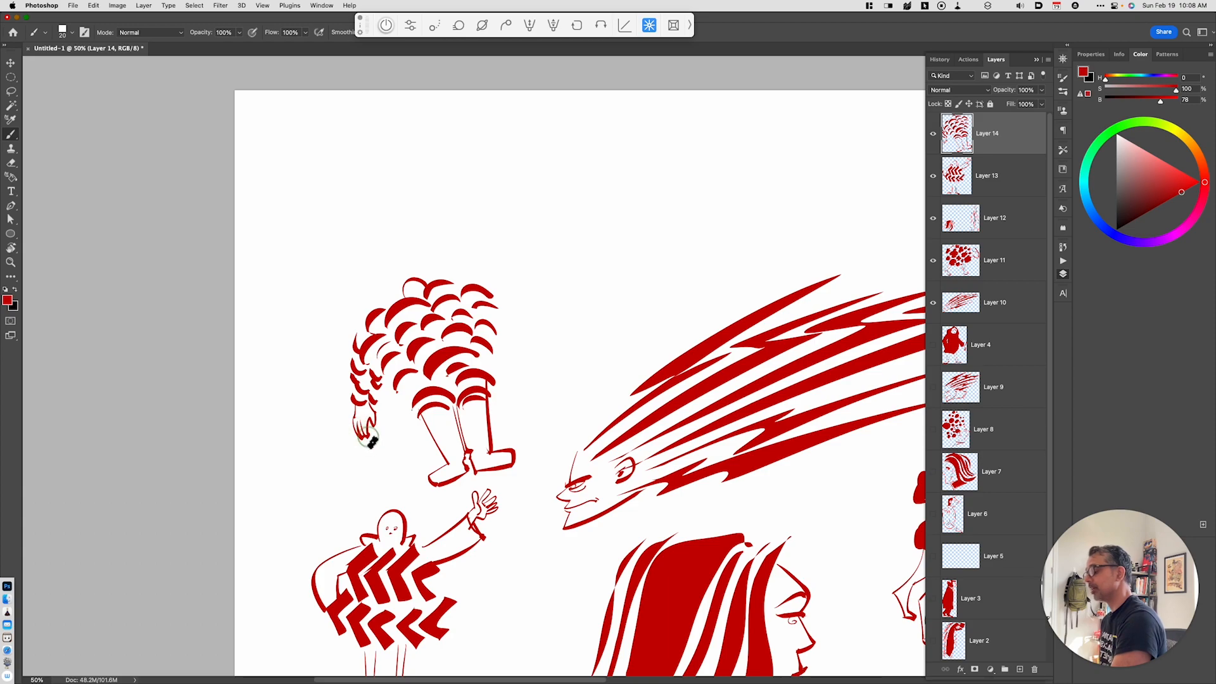
{"action": "mouse_move", "coordinate": [449, 267]}
{"action": "left_mouse_down"}
{"action": "mouse_move", "coordinate": [474, 282]}
{"action": "mouse_move", "coordinate": [487, 250]}
{"action": "mouse_move", "coordinate": [475, 286]}
{"action": "left_mouse_up"}
{"action": "mouse_move", "coordinate": [461, 237]}
{"action": "left_mouse_down"}
{"action": "mouse_move", "coordinate": [426, 311]}
{"action": "mouse_move", "coordinate": [398, 296]}
{"action": "mouse_move", "coordinate": [414, 273]}
{"action": "mouse_move", "coordinate": [394, 310]}
{"action": "mouse_move", "coordinate": [428, 285]}
{"action": "left_mouse_up"}
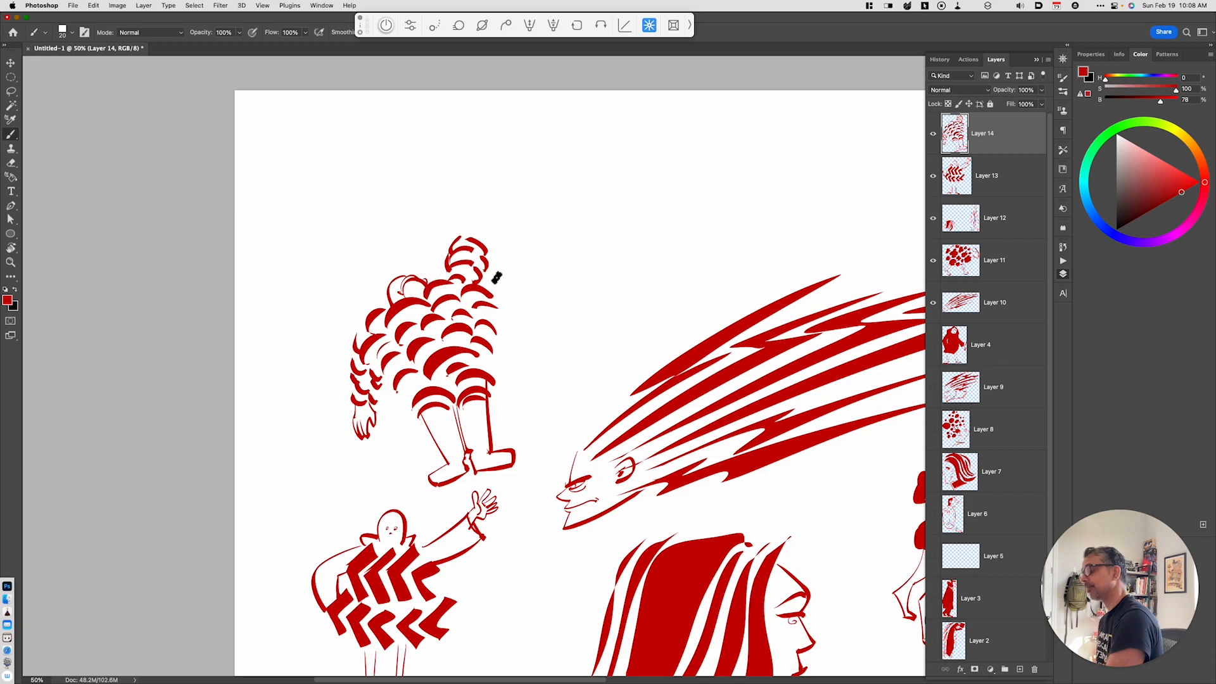
Lasso a cluster of small five-pointed stars above the head with streaming hair, fill them with red and deselect
{"action": "key", "text": "space"}
{"action": "key", "text": "space"}
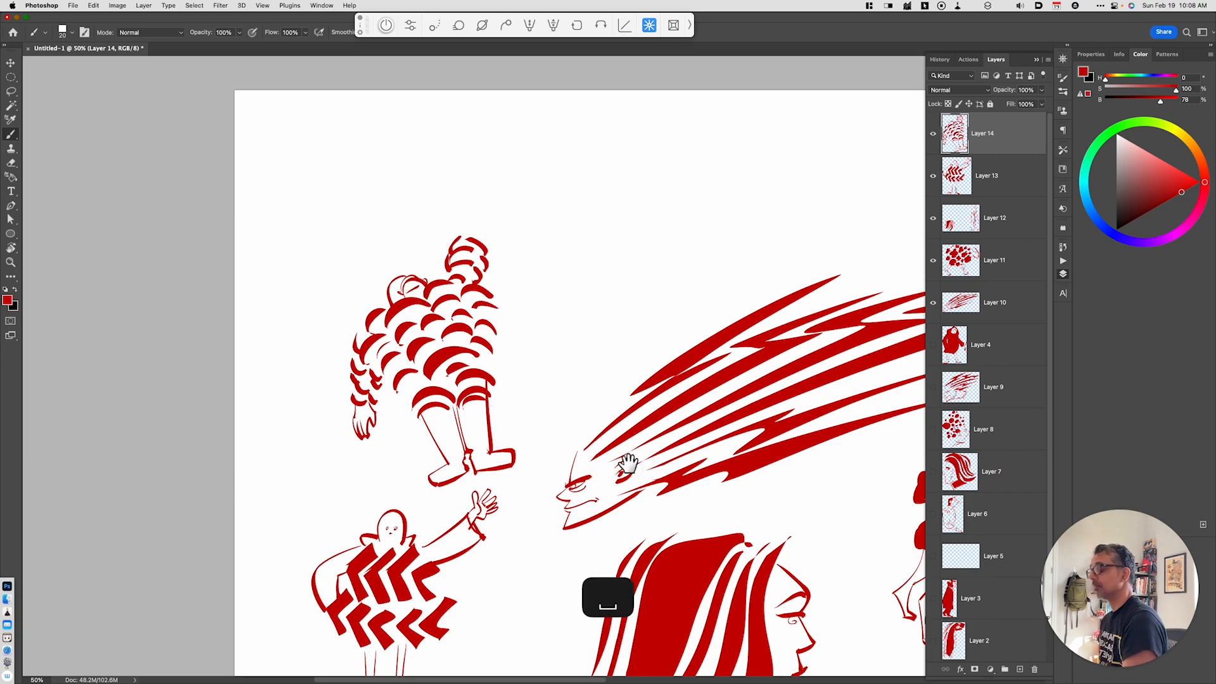
{"action": "left_click_drag", "start_coordinate": [633, 469], "coordinate": [578, 457]}
{"action": "key", "text": "super+minus"}
{"action": "left_click_drag", "start_coordinate": [713, 497], "coordinate": [603, 518]}
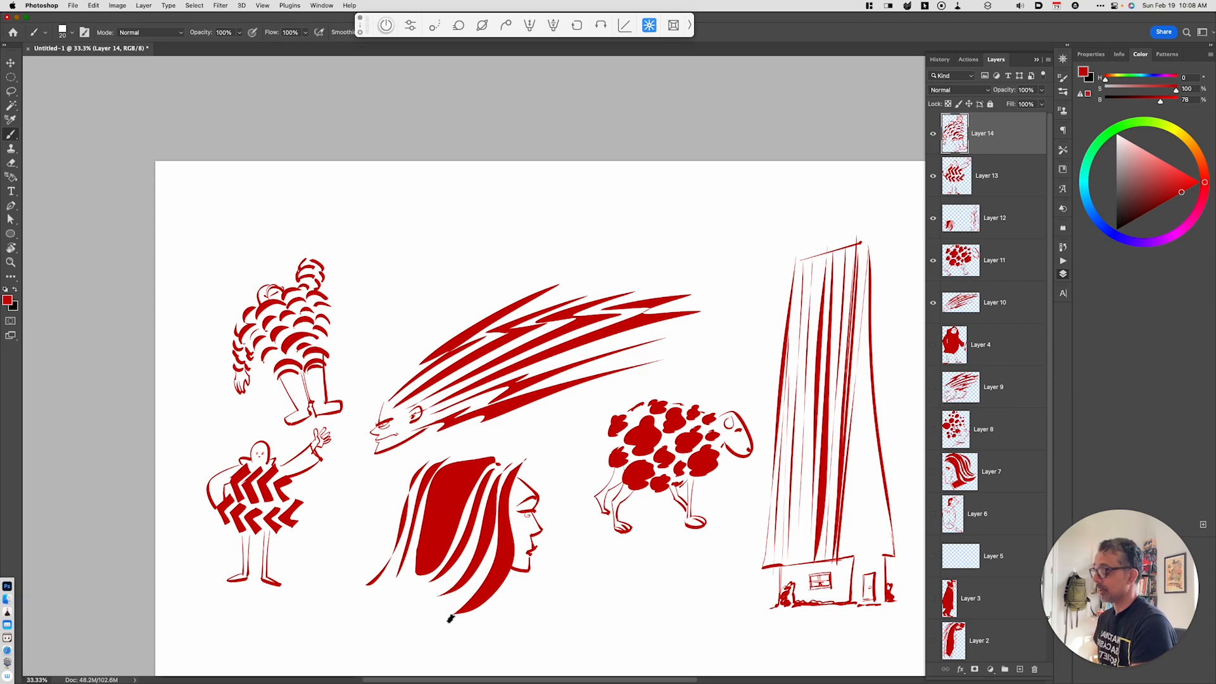
{"action": "key", "text": "space"}
{"action": "mouse_move", "coordinate": [613, 538]}
{"action": "left_mouse_down"}
{"action": "mouse_move", "coordinate": [610, 506]}
{"action": "mouse_move", "coordinate": [617, 586]}
{"action": "left_mouse_up"}
{"action": "key", "text": "l"}
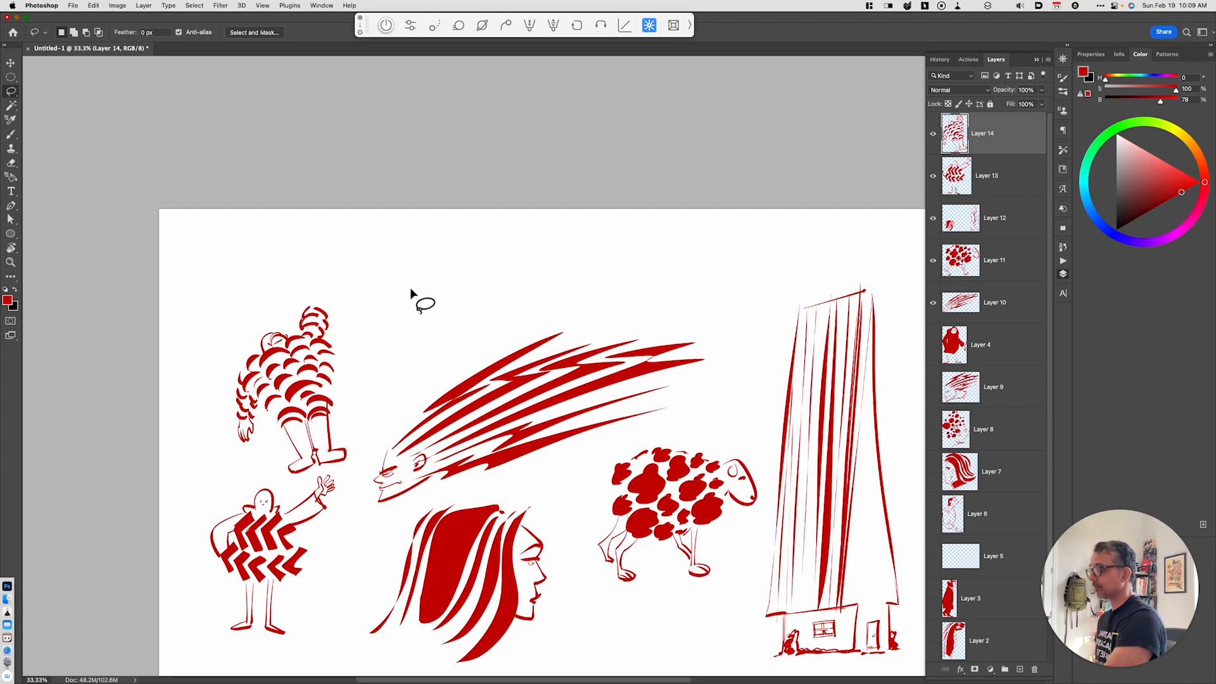
{"action": "mouse_move", "coordinate": [408, 287]}
{"action": "left_mouse_down"}
{"action": "mouse_move", "coordinate": [420, 278]}
{"action": "mouse_move", "coordinate": [389, 282]}
{"action": "mouse_move", "coordinate": [405, 297]}
{"action": "left_mouse_up"}
{"action": "mouse_move", "coordinate": [418, 252]}
{"action": "left_mouse_down"}
{"action": "mouse_move", "coordinate": [462, 276]}
{"action": "mouse_move", "coordinate": [455, 297]}
{"action": "mouse_move", "coordinate": [429, 300]}
{"action": "mouse_move", "coordinate": [425, 283]}
{"action": "mouse_move", "coordinate": [410, 317]}
{"action": "mouse_move", "coordinate": [446, 308]}
{"action": "mouse_move", "coordinate": [436, 308]}
{"action": "mouse_move", "coordinate": [463, 292]}
{"action": "mouse_move", "coordinate": [458, 280]}
{"action": "mouse_move", "coordinate": [470, 283]}
{"action": "mouse_move", "coordinate": [404, 310]}
{"action": "mouse_move", "coordinate": [440, 248]}
{"action": "mouse_move", "coordinate": [452, 251]}
{"action": "mouse_move", "coordinate": [433, 258]}
{"action": "mouse_move", "coordinate": [476, 254]}
{"action": "mouse_move", "coordinate": [472, 279]}
{"action": "left_mouse_up"}
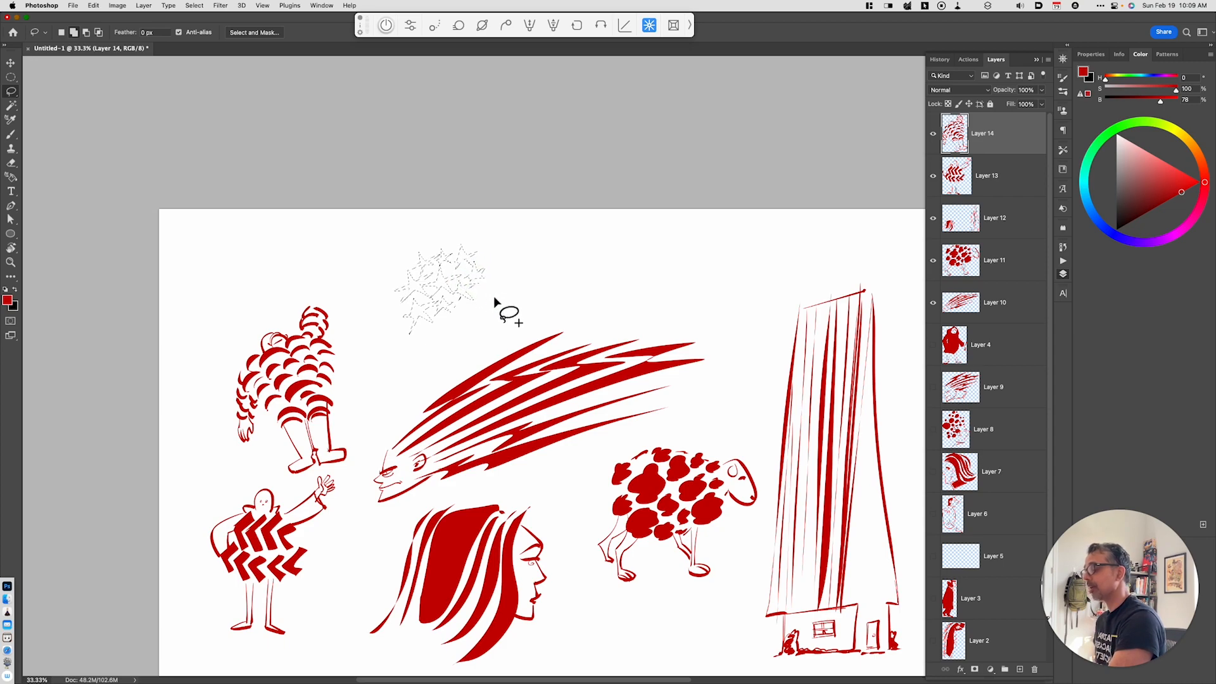
{"action": "key", "text": "alt+BackSpace"}
{"action": "key", "text": "super+d"}
Lasso more small stars along the lower edge of the star cluster, fill them with red and deselect
{"action": "key", "text": "b"}
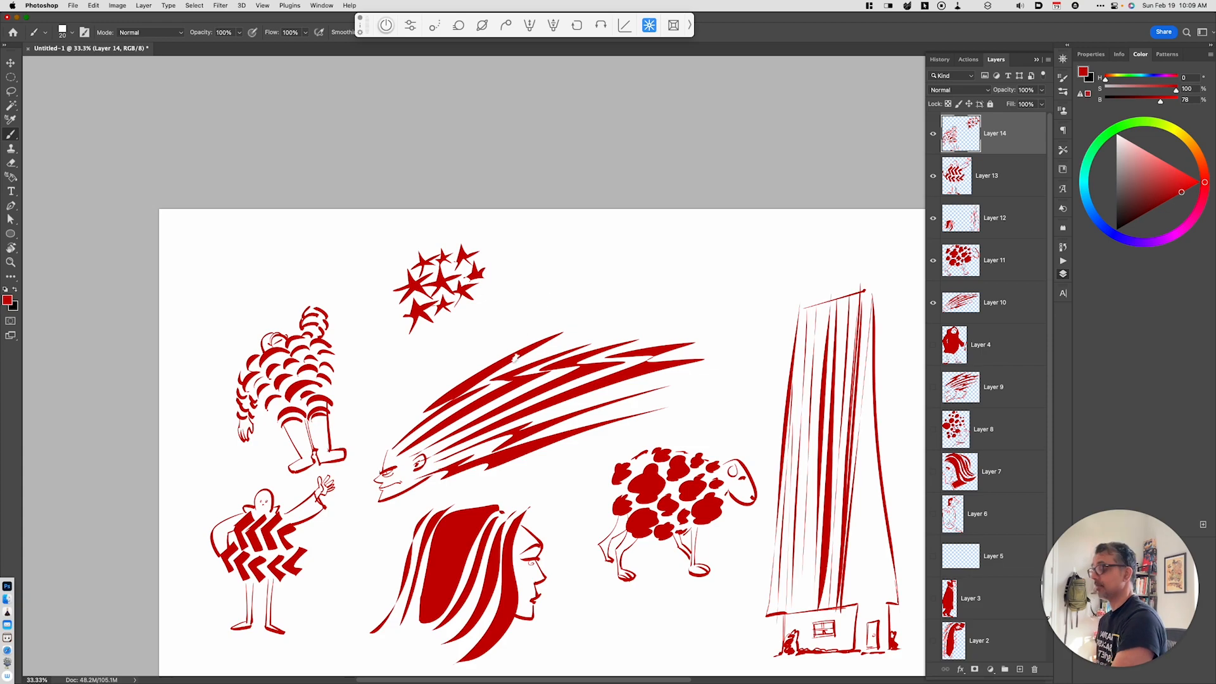
{"action": "key", "text": "l"}
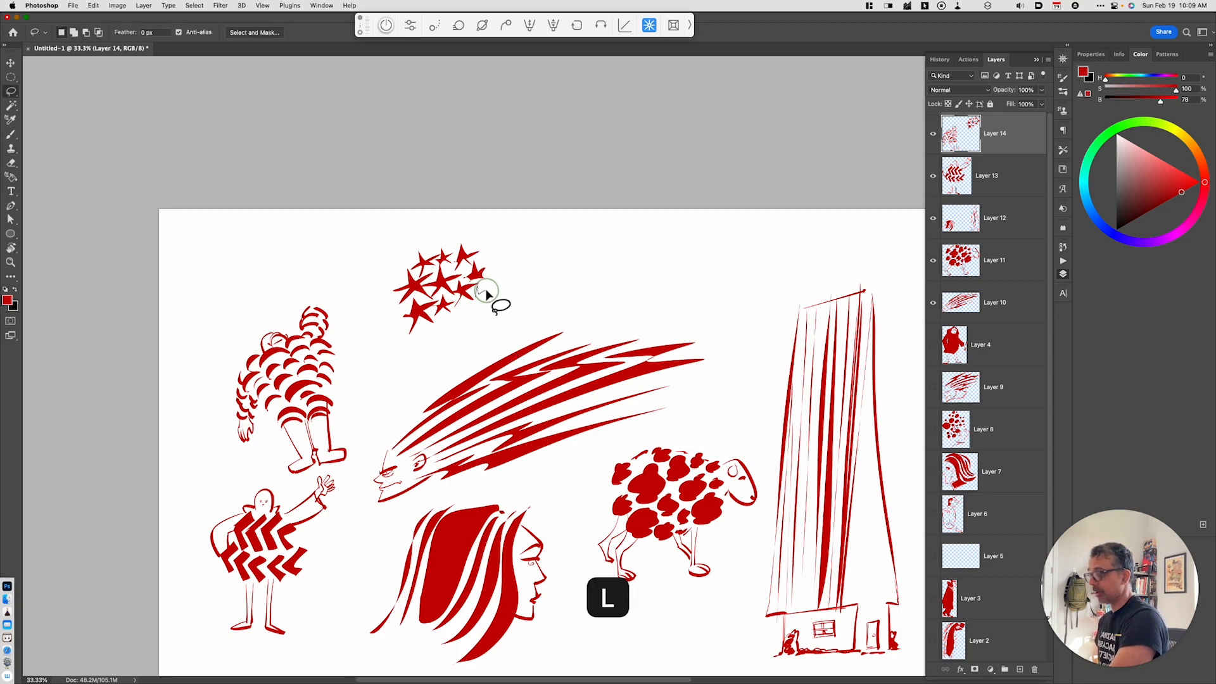
{"action": "mouse_move", "coordinate": [461, 307]}
{"action": "left_mouse_down"}
{"action": "mouse_move", "coordinate": [436, 313]}
{"action": "mouse_move", "coordinate": [438, 339]}
{"action": "mouse_move", "coordinate": [443, 319]}
{"action": "mouse_move", "coordinate": [408, 329]}
{"action": "mouse_move", "coordinate": [411, 346]}
{"action": "mouse_move", "coordinate": [409, 321]}
{"action": "mouse_move", "coordinate": [387, 322]}
{"action": "mouse_move", "coordinate": [400, 312]}
{"action": "mouse_move", "coordinate": [391, 345]}
{"action": "left_mouse_up"}
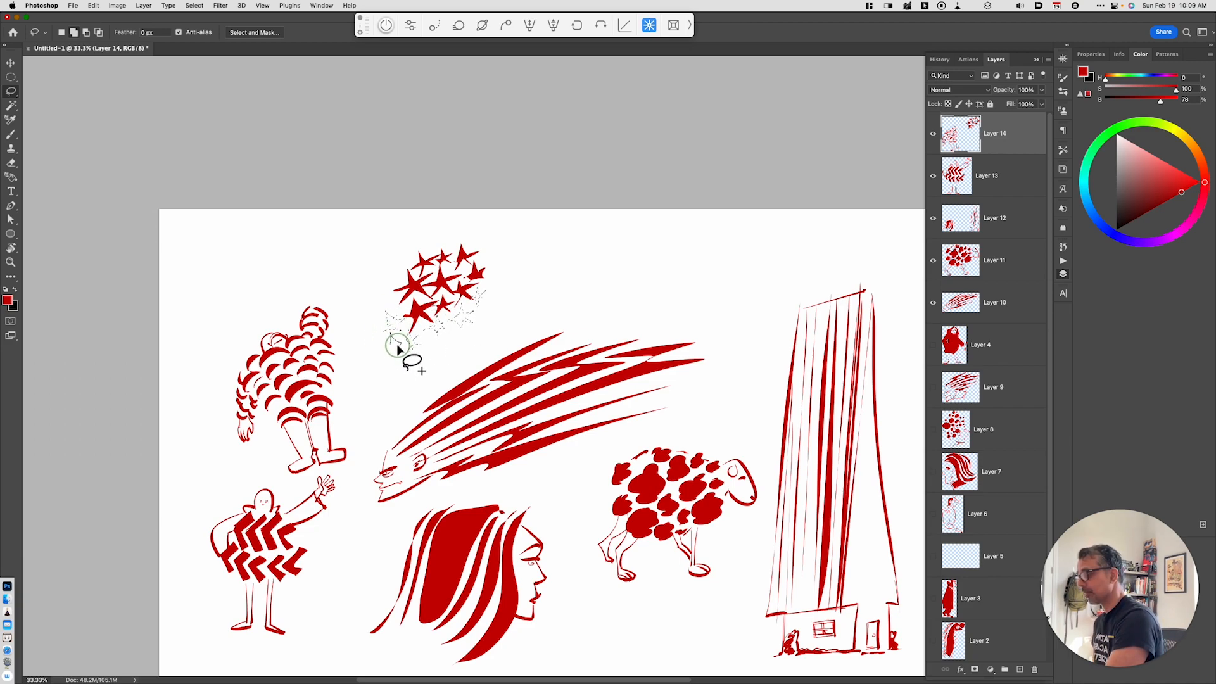
{"action": "key", "text": "alt"}
{"action": "key", "text": "alt+BackSpace"}
{"action": "key", "text": "super+d"}
Brush a face beneath the star-shaped hair, with closed eyes, nose, lips, jawline and an earring
{"action": "key", "text": "b"}
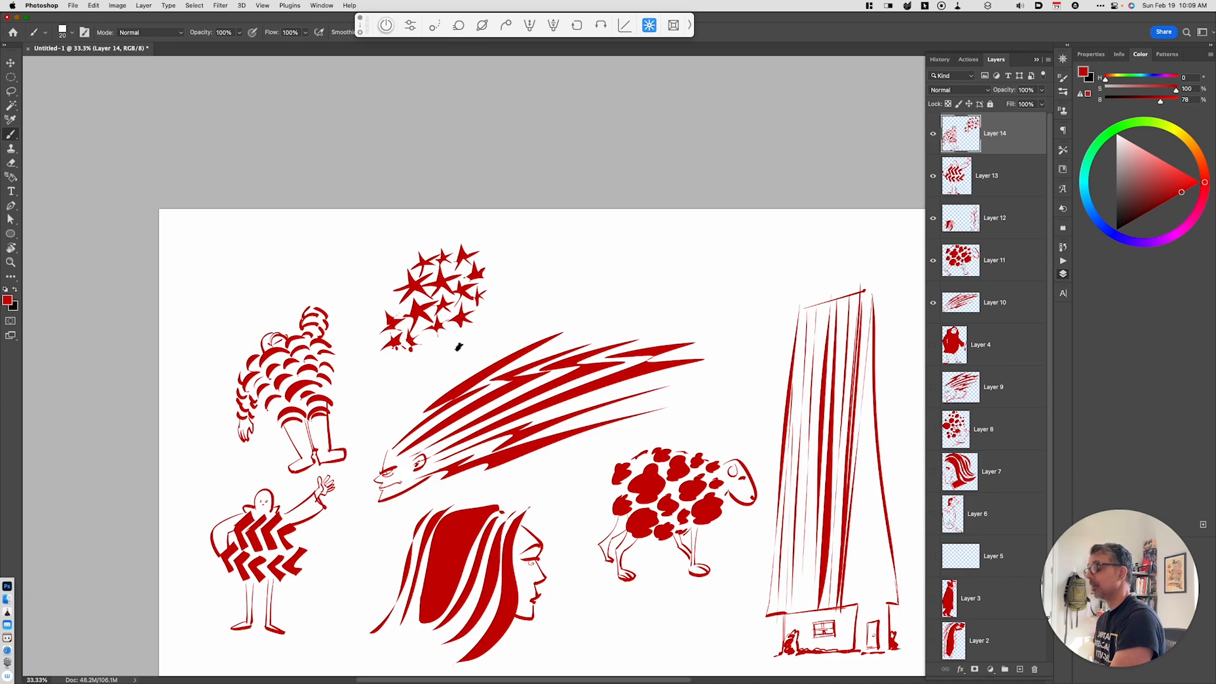
{"action": "mouse_move", "coordinate": [456, 315]}
{"action": "left_mouse_down"}
{"action": "mouse_move", "coordinate": [437, 384]}
{"action": "mouse_move", "coordinate": [430, 347]}
{"action": "mouse_move", "coordinate": [453, 342]}
{"action": "mouse_move", "coordinate": [433, 348]}
{"action": "mouse_move", "coordinate": [436, 336]}
{"action": "left_mouse_up"}
{"action": "mouse_move", "coordinate": [442, 335]}
{"action": "left_mouse_down"}
{"action": "mouse_move", "coordinate": [437, 361]}
{"action": "mouse_move", "coordinate": [447, 358]}
{"action": "mouse_move", "coordinate": [440, 382]}
{"action": "mouse_move", "coordinate": [411, 361]}
{"action": "mouse_move", "coordinate": [429, 387]}
{"action": "left_mouse_up"}
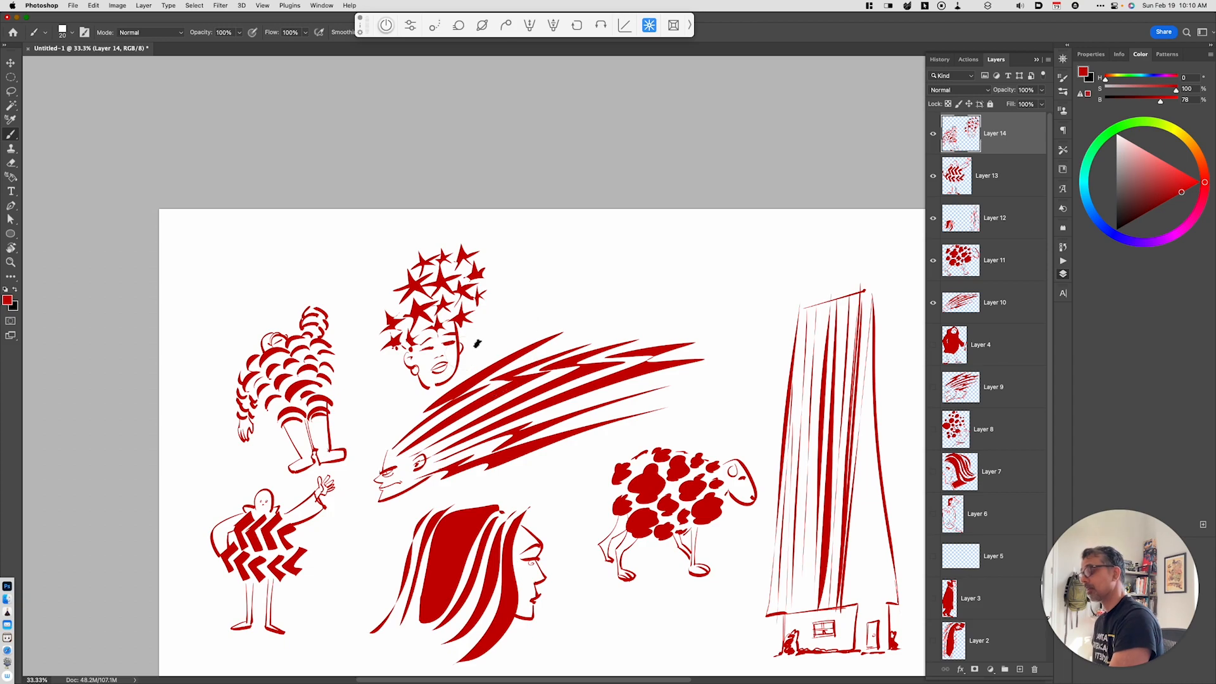
Brush the neck below the star-haired face and move the layer's artwork slightly up and to the left
{"action": "left_click_drag", "start_coordinate": [439, 386], "coordinate": [409, 402]}
{"action": "key", "text": "v"}
{"action": "left_click_drag", "start_coordinate": [485, 465], "coordinate": [466, 460]}
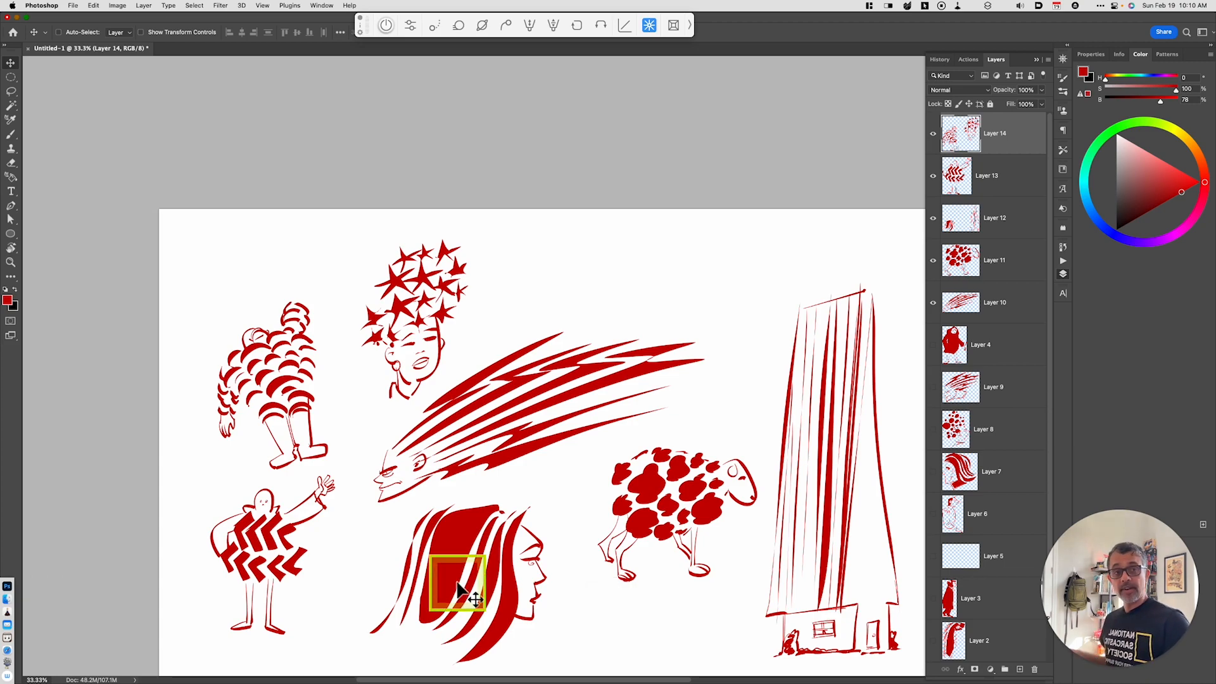